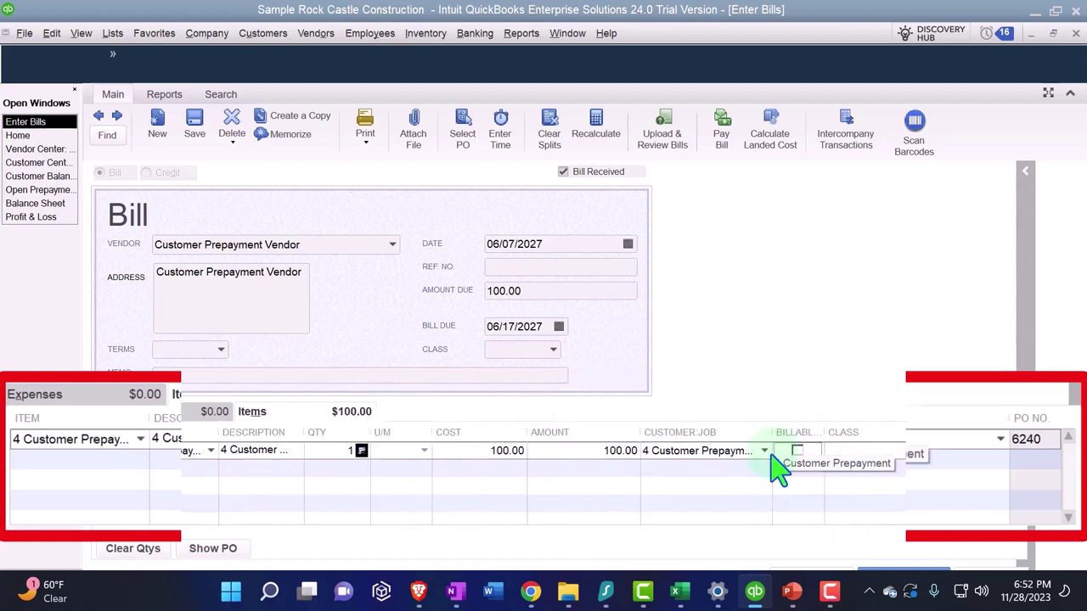
Step: Switch to the Excel worksheet and link cell A12 to the Inventory account name in E5
left_click(679, 593)
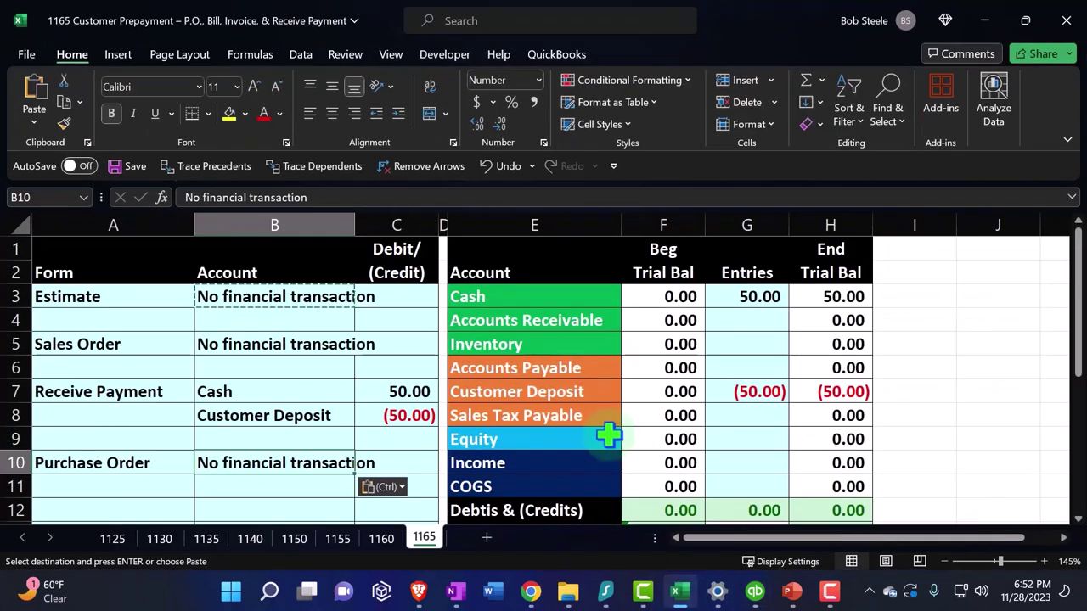
scroll(586, 384, "down", 3)
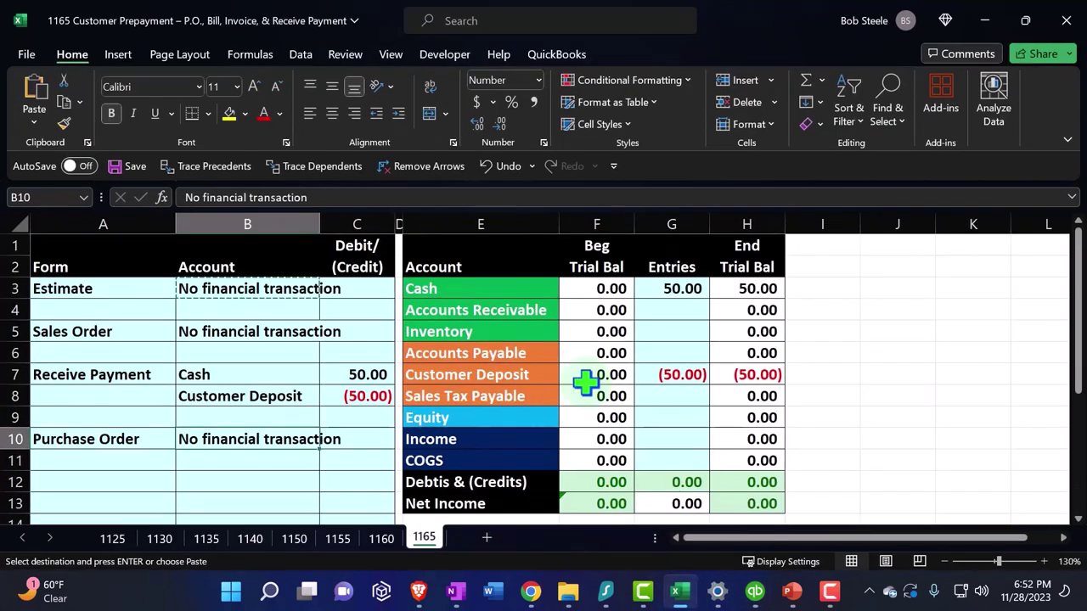
left_click(129, 448)
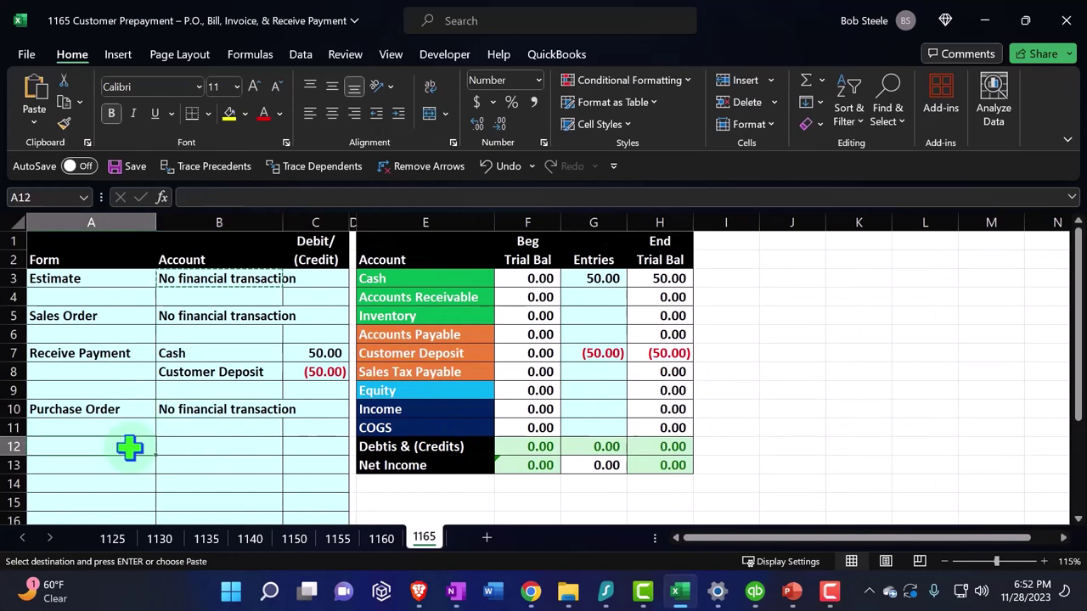
type("=")
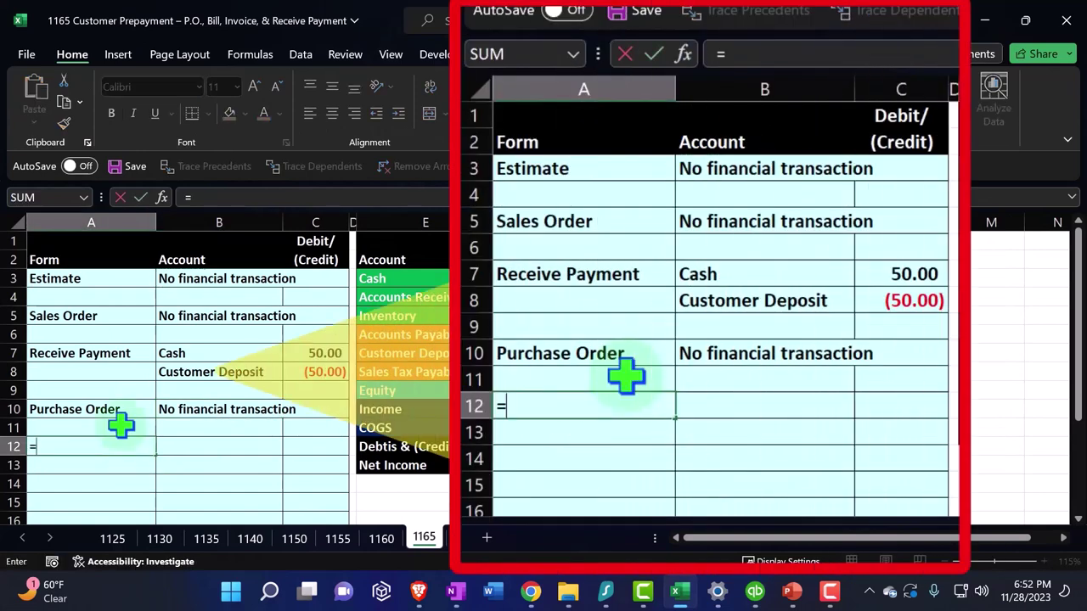
key("Right")
key("Right")
key("Right")
key("Up")
key("Up")
key("Up")
key("Up")
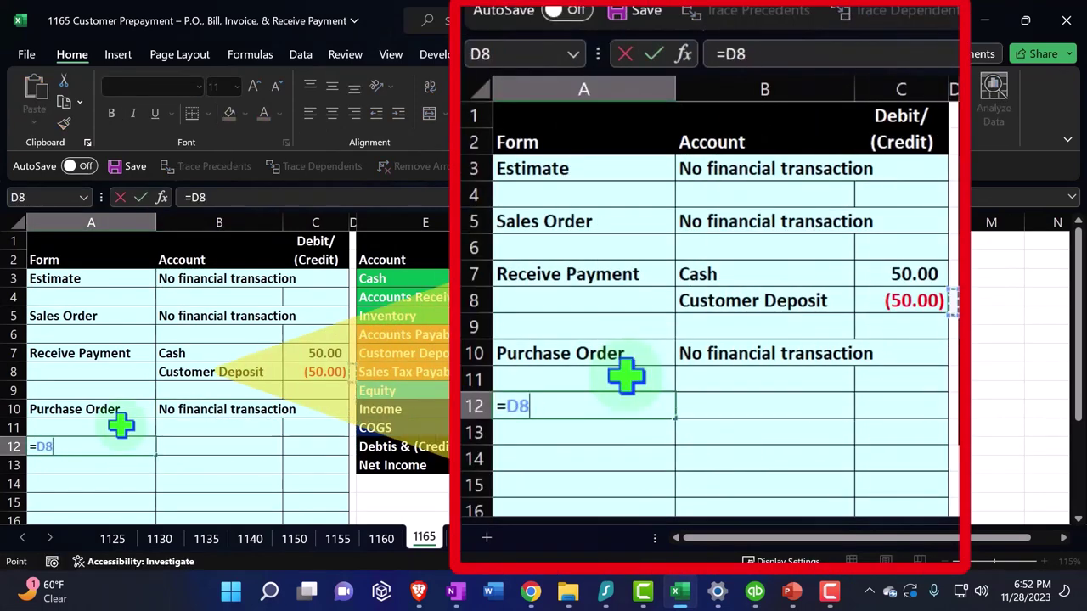
key("Return")
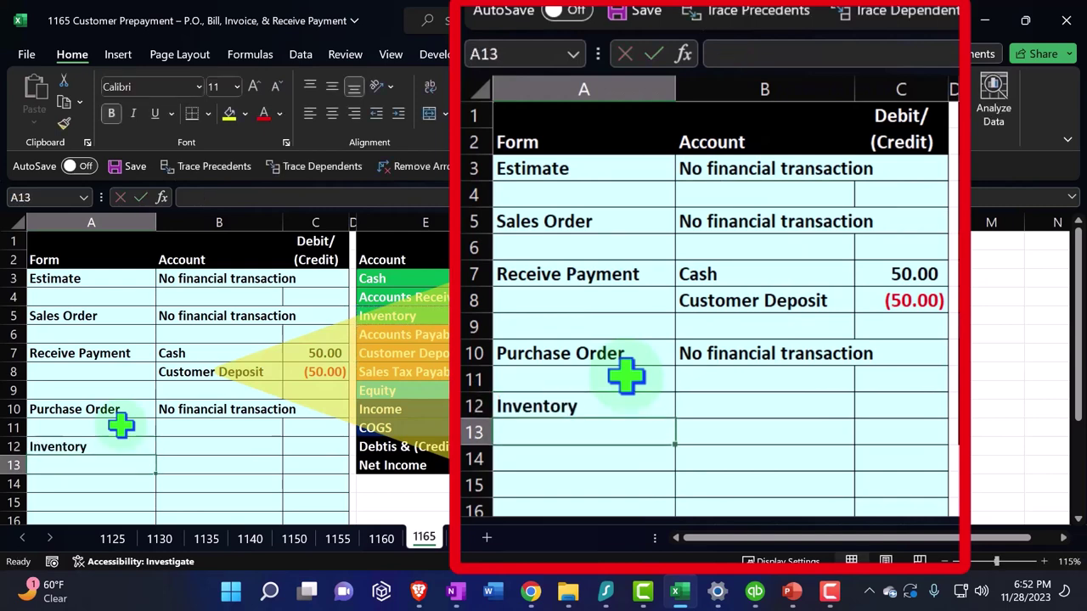
Step: Link cell A13 to the Accounts Payable account name in E6
type("=")
key("Right")
key("Right")
key("Right")
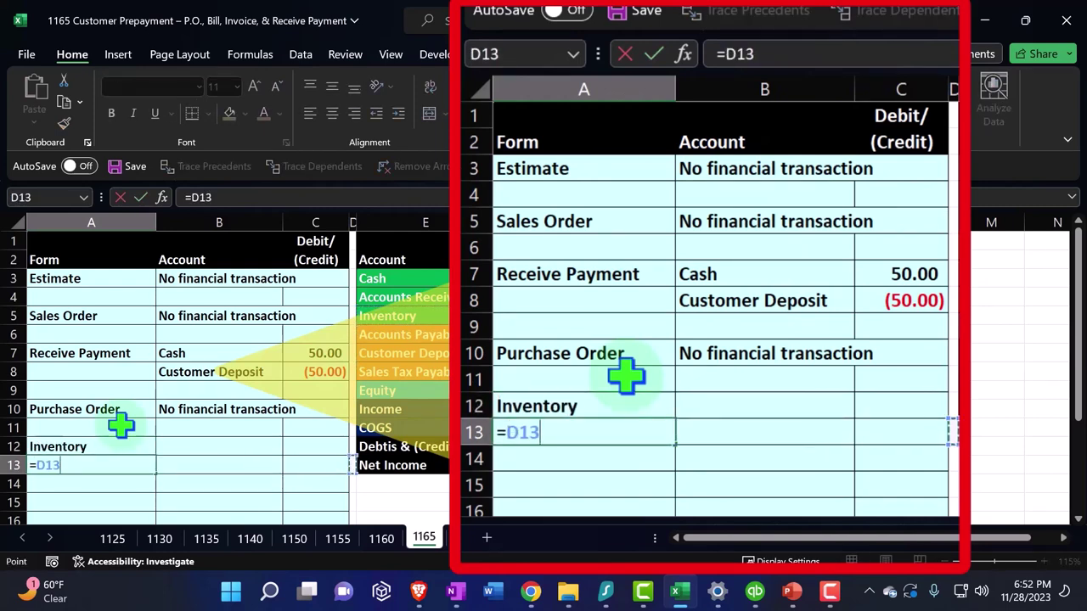
key("Right")
key("Up")
key("Up")
key("Up")
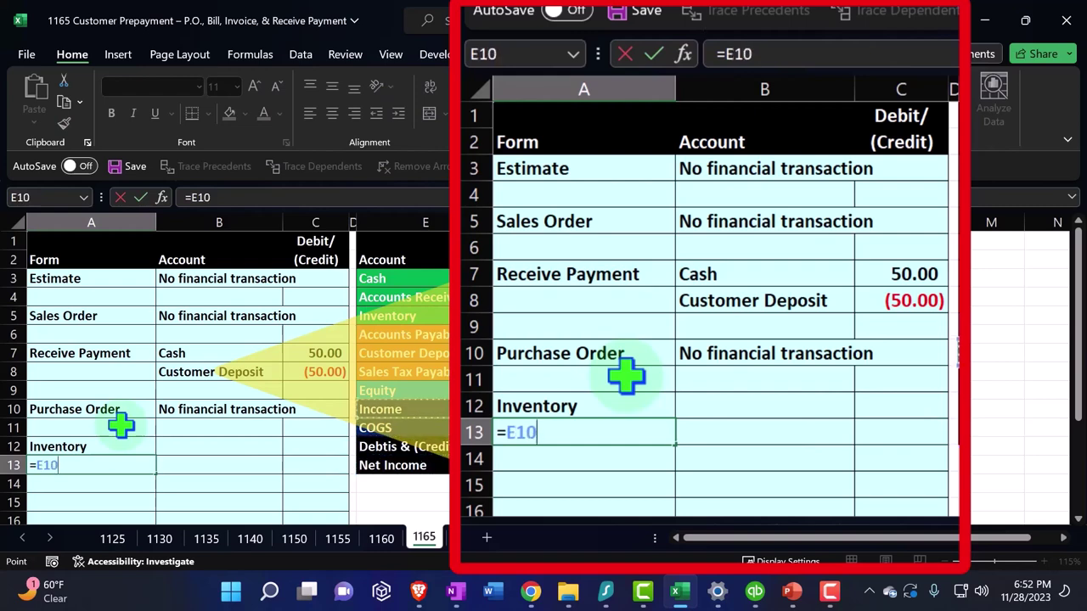
key("Return")
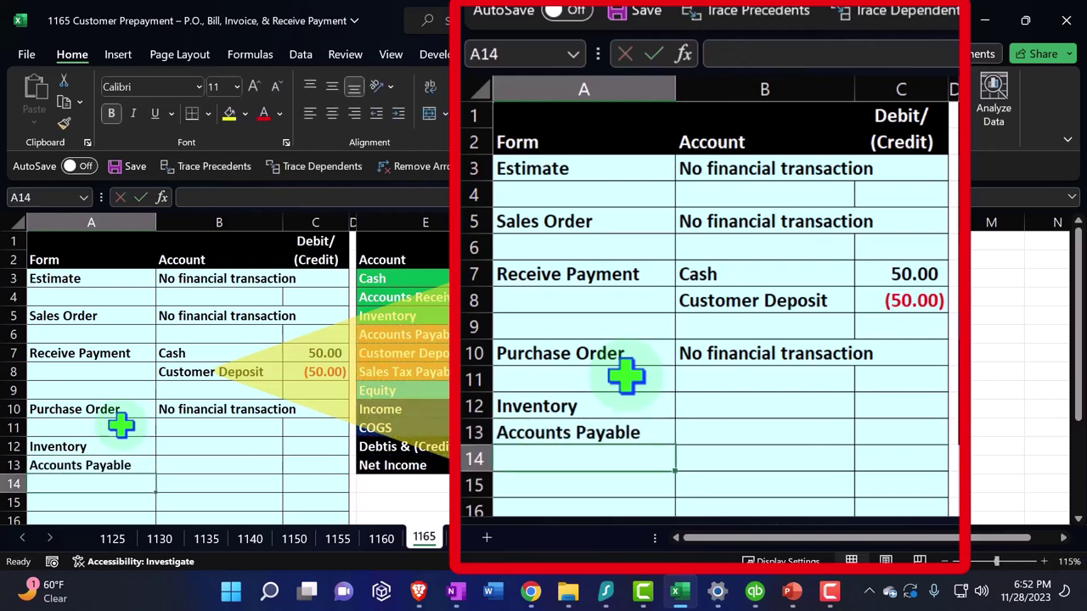
Step: Move the Inventory and Accounts Payable labels from A12:A13 to the Account column in B12:B13
key("Right")
key("Up")
key("Up")
key("Left")
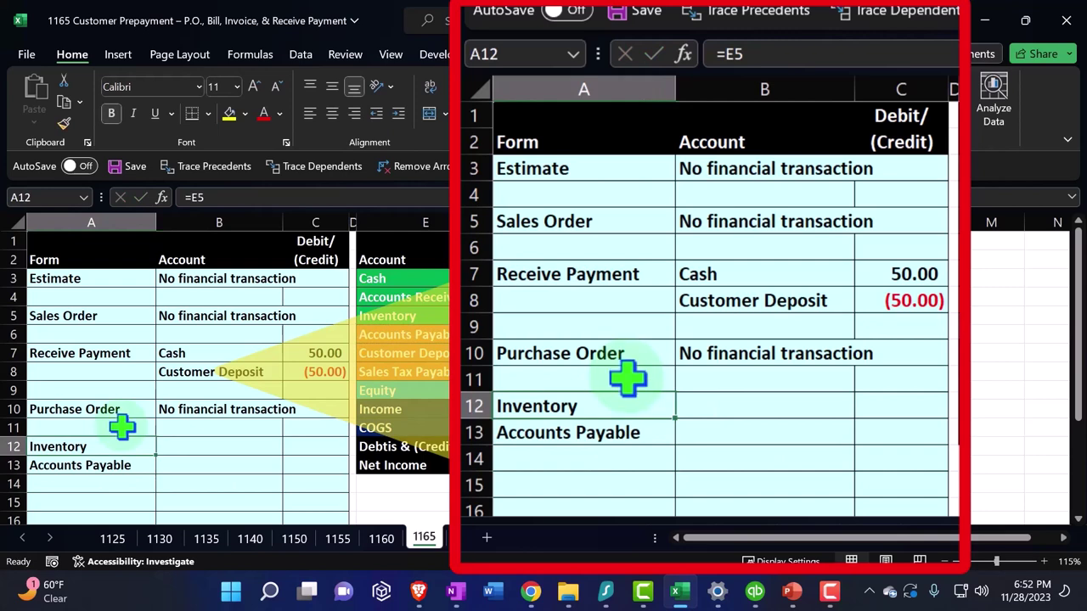
left_click_drag(110, 448, 115, 462)
key("ctrl+c")
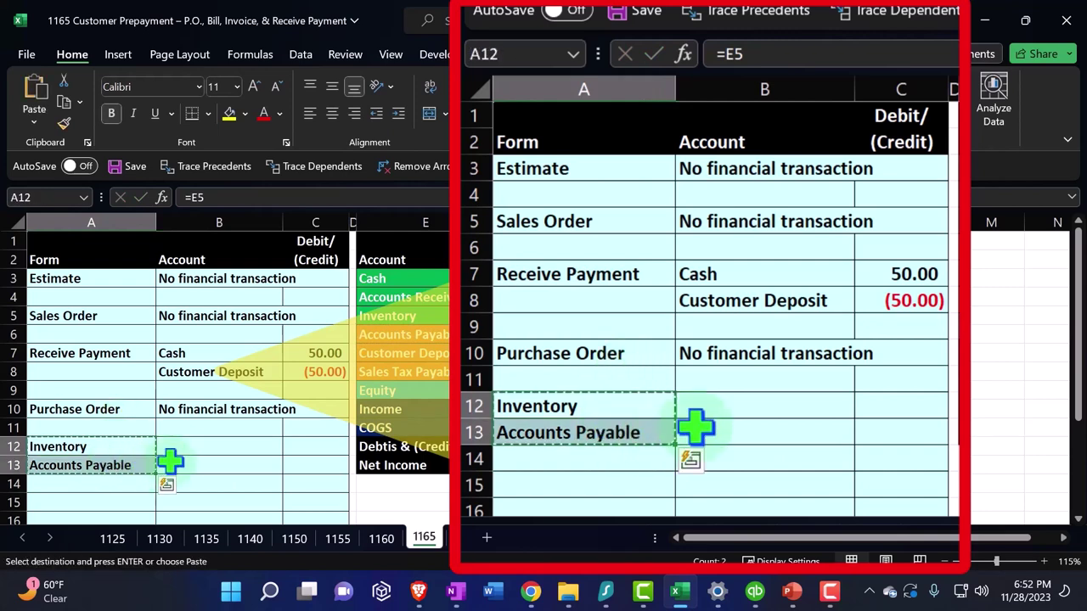
left_click(203, 445)
key("ctrl+v")
left_click_drag(107, 438, 204, 447)
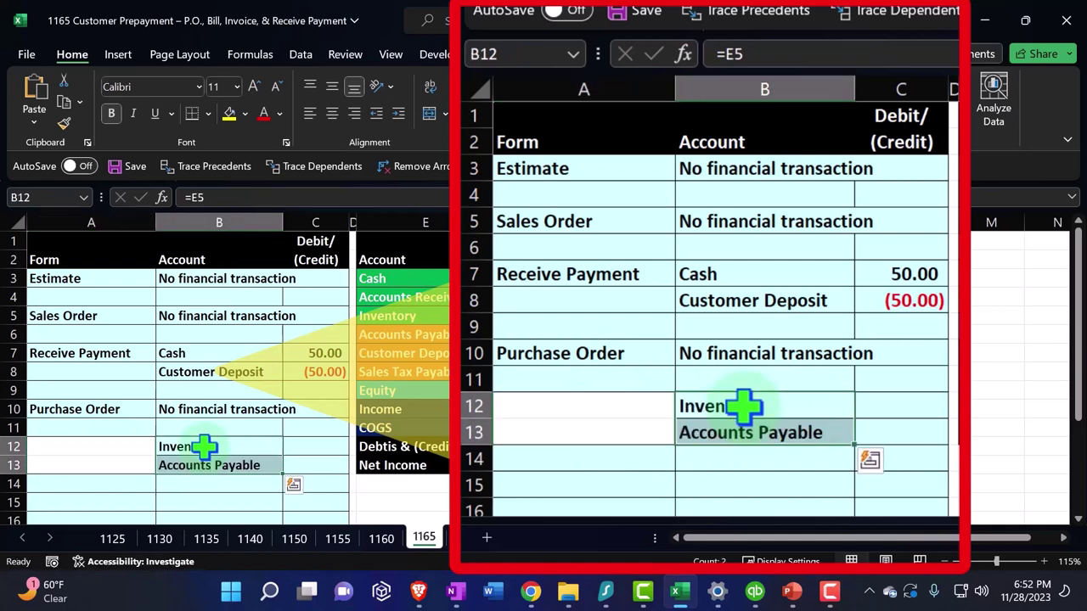
Step: Copy the cell formatting of A11 onto A12:A13 and enter Bill as the form name in A12
left_click(128, 424)
left_click(63, 123)
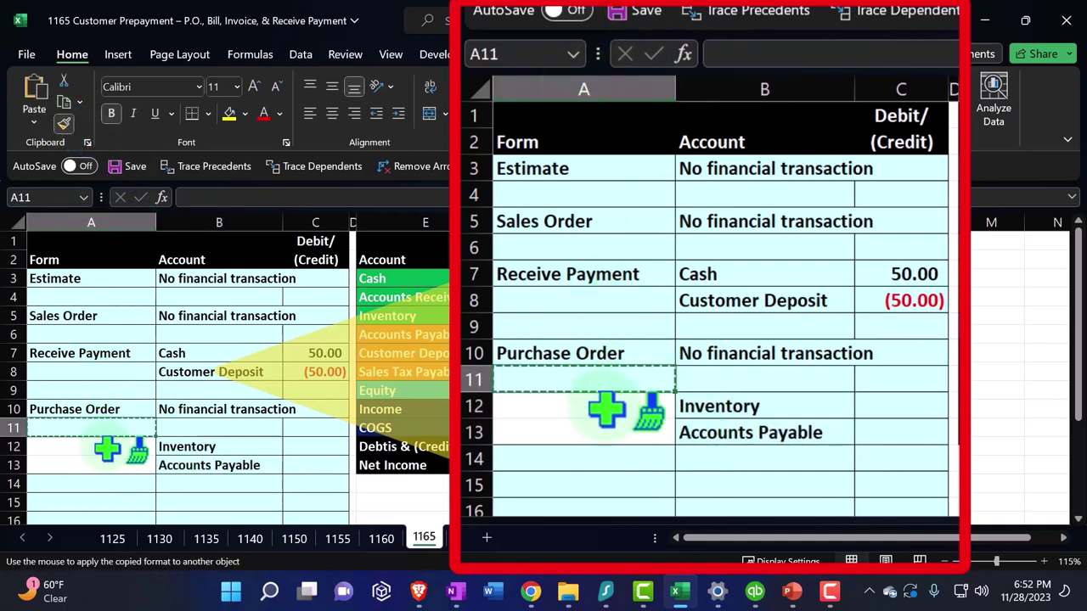
left_click_drag(110, 447, 102, 463)
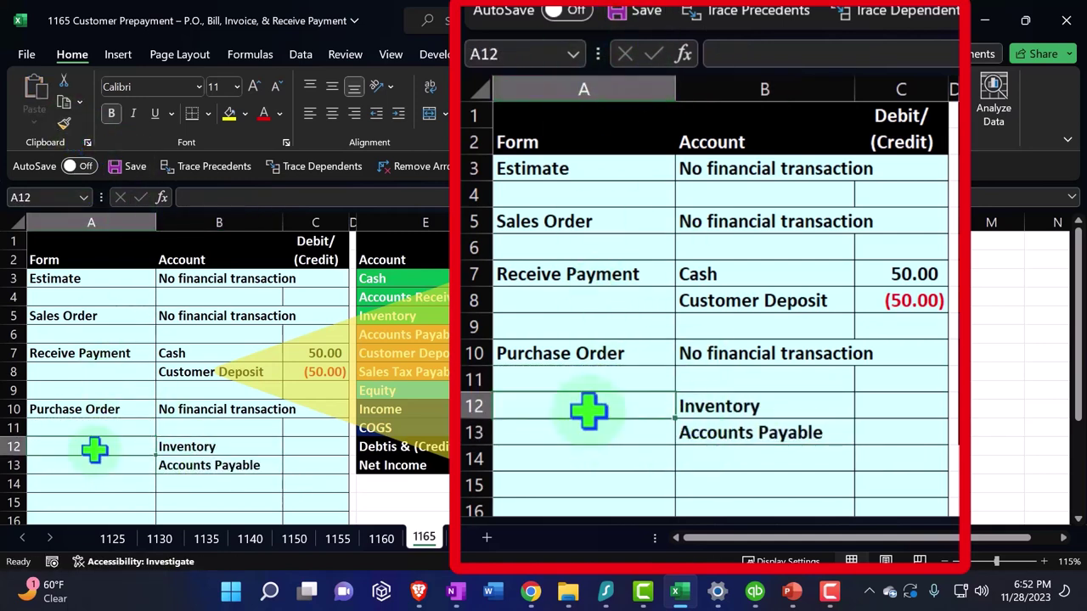
type("Bill")
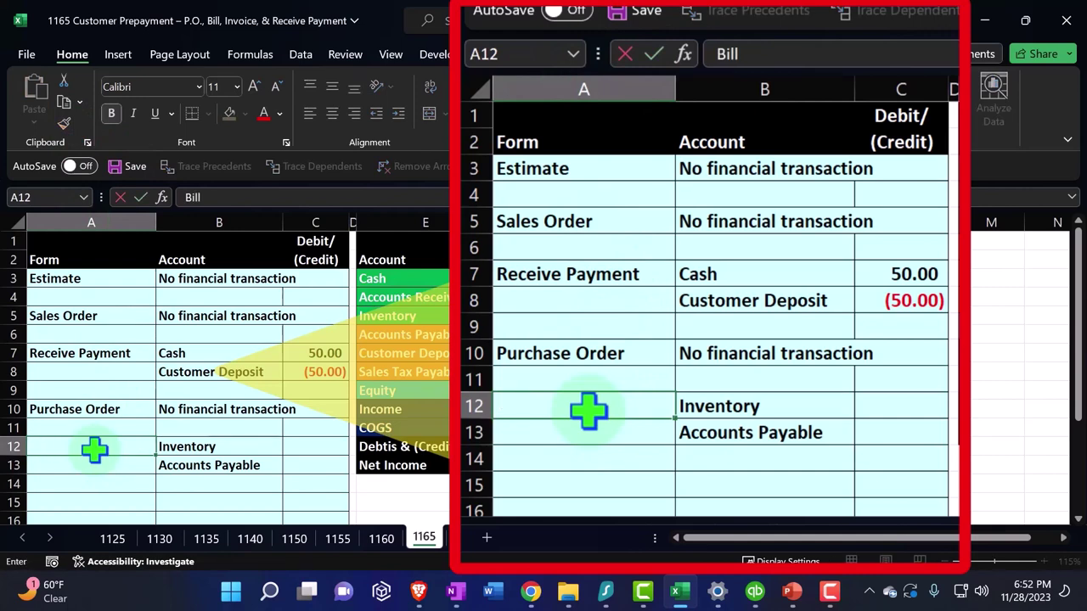
key("Tab")
Step: Enter 100 as the Inventory debit in C12 and make the Accounts Payable credit in C13 the negative of C12
key("Tab")
key("Tab")
key("Left")
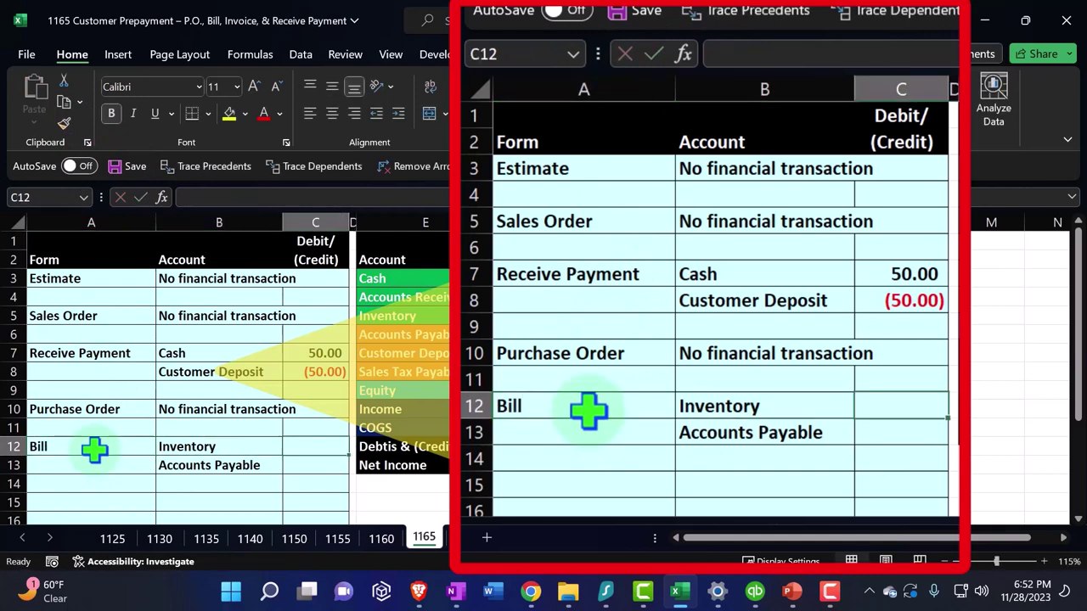
type("100")
key("Return")
type("-")
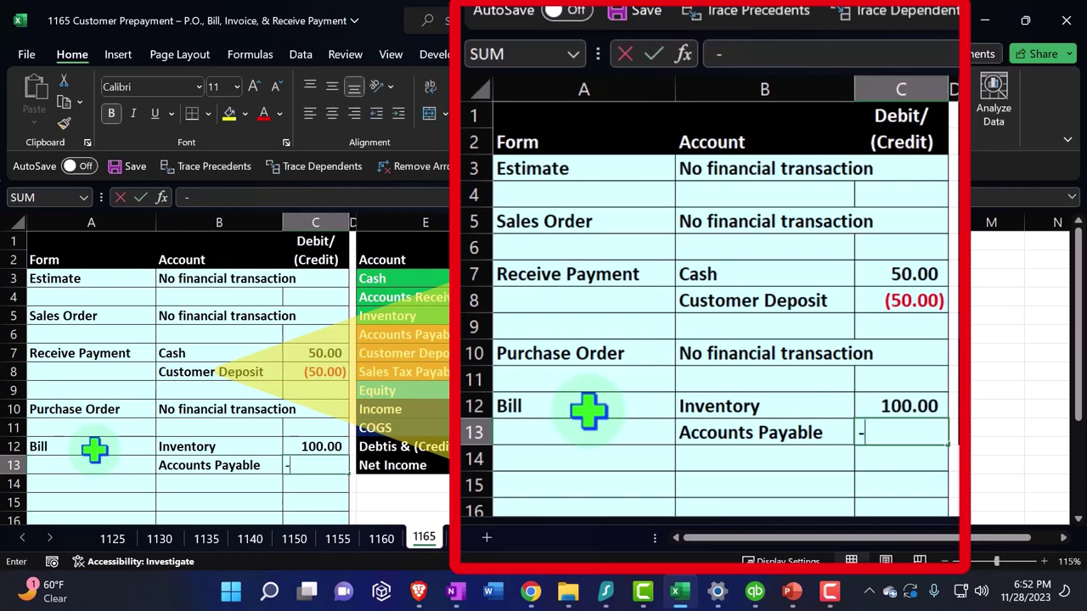
key("Up")
key("Return")
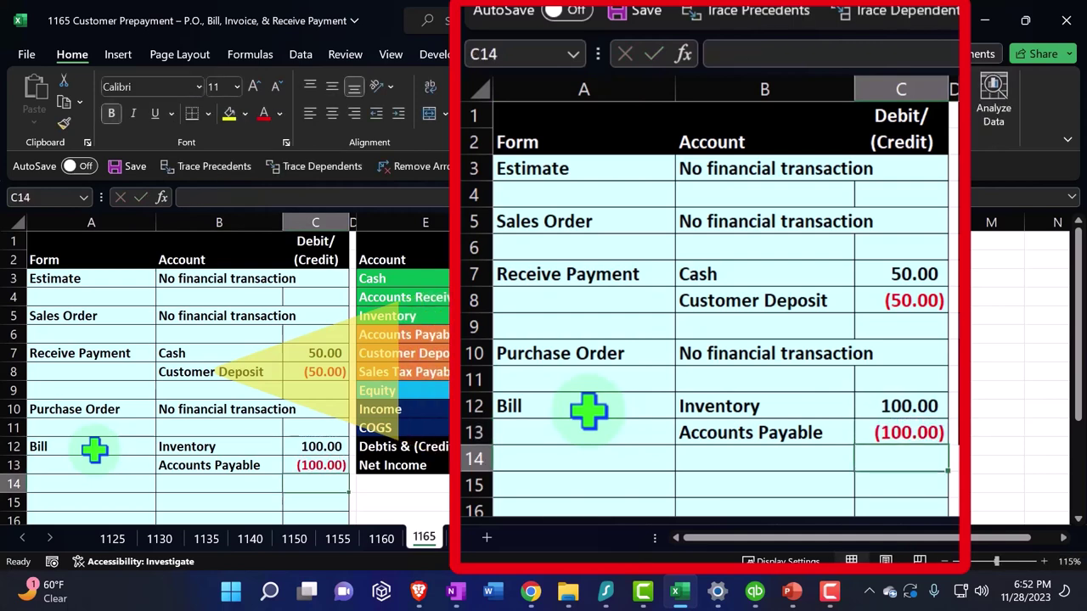
Step: Link the Inventory entry in G5 of the trial balance to the bill's debit in C12
key("Up")
key("Right")
key("Right")
key("Right")
key("Up")
key("Up")
key("Up")
key("Up")
key("Up")
key("Up")
key("Up")
key("Up")
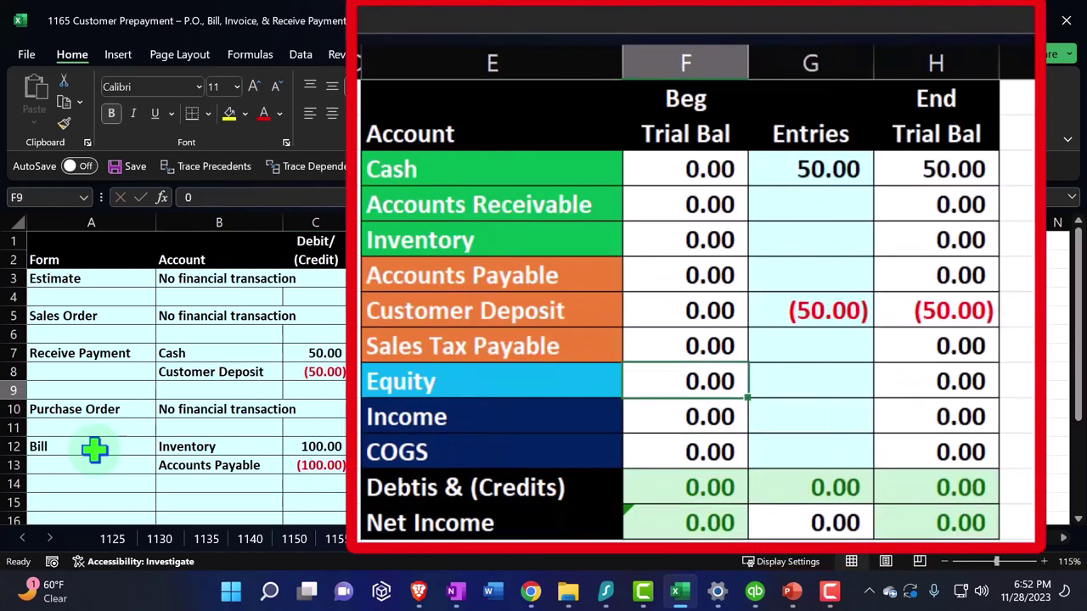
key("Right")
type("=")
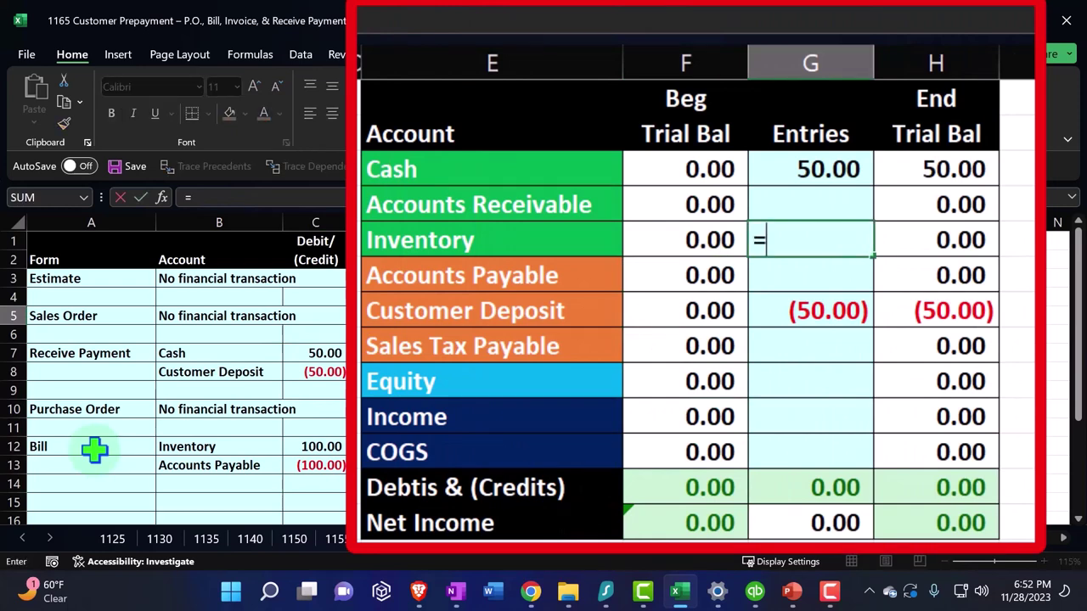
key("Down")
key("Down")
key("Down")
key("Down")
key("Down")
key("Down")
key("Down")
key("Left")
key("Left")
key("Left")
key("Left")
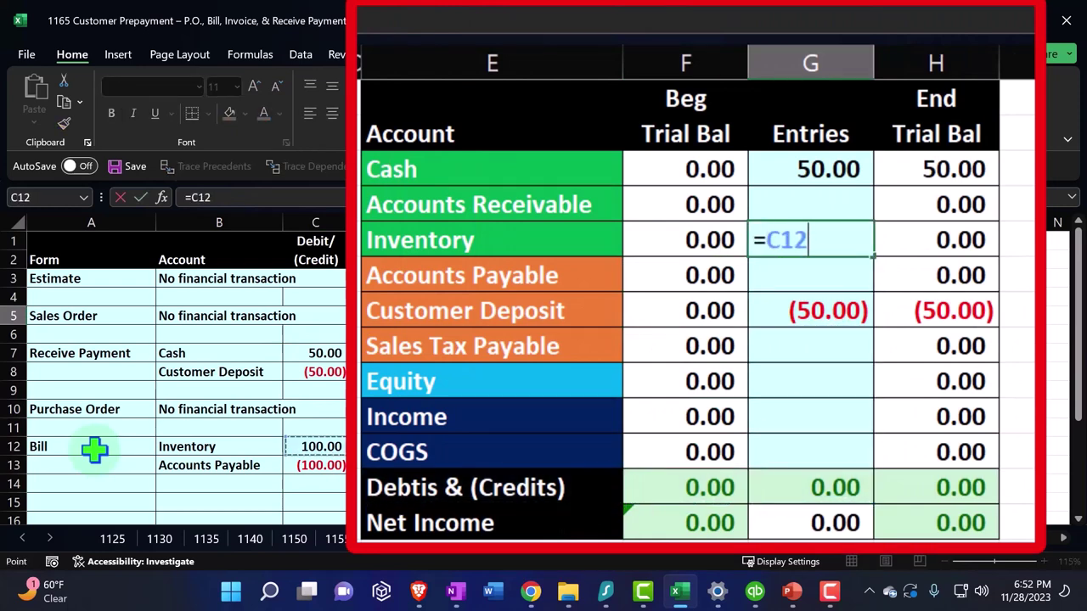
key("Return")
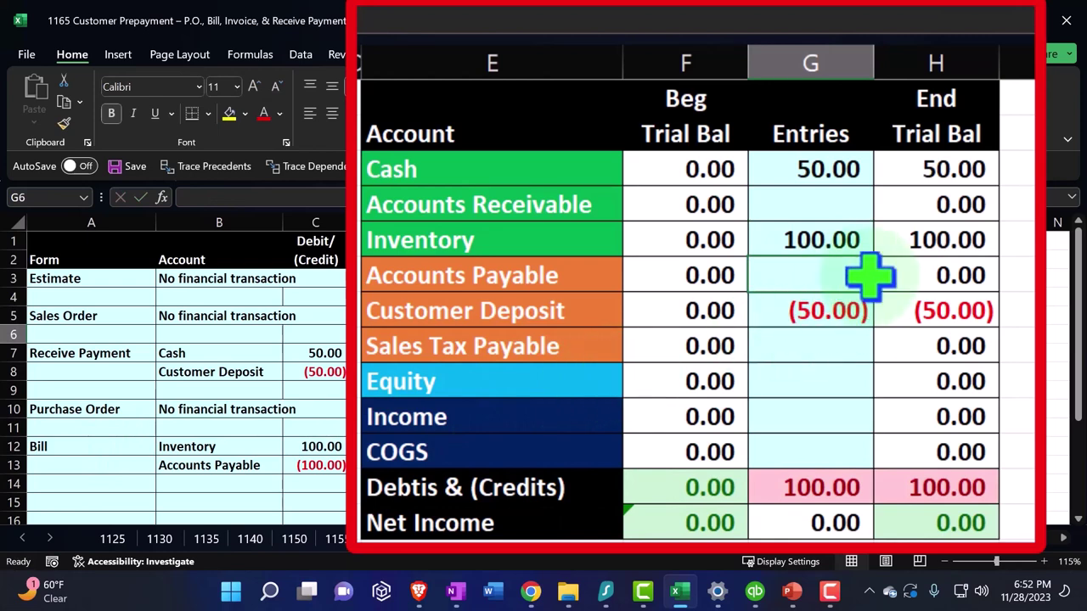
Step: Link the Accounts Payable entry in G6 to the bill's credit in C13, and check both accounts' ending balances
type("=")
key("Left")
key("Left")
key("Left")
key("Down")
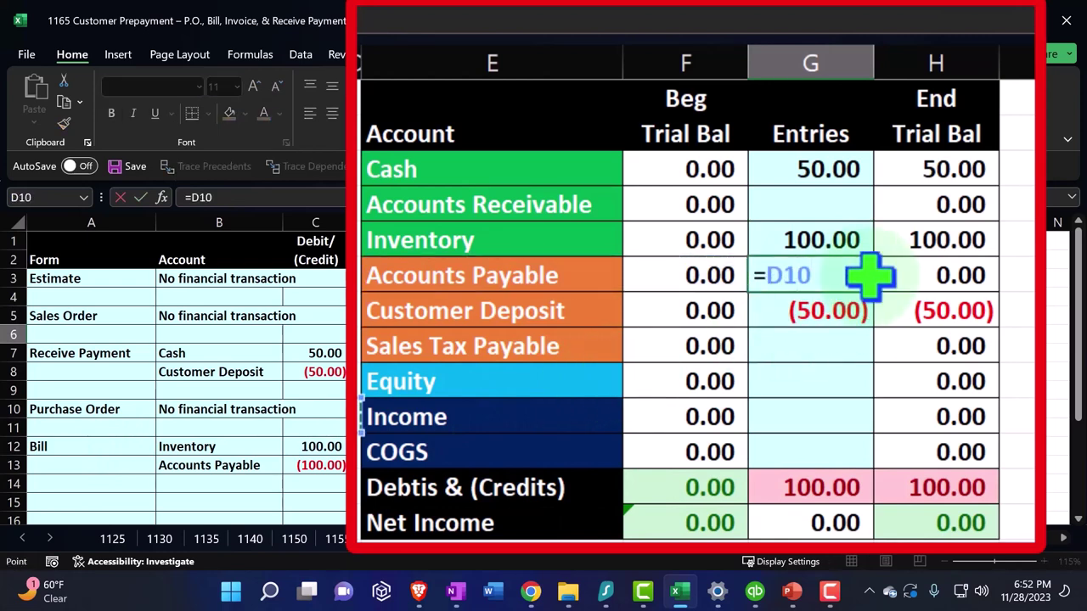
key("Left")
key("Down")
key("Return")
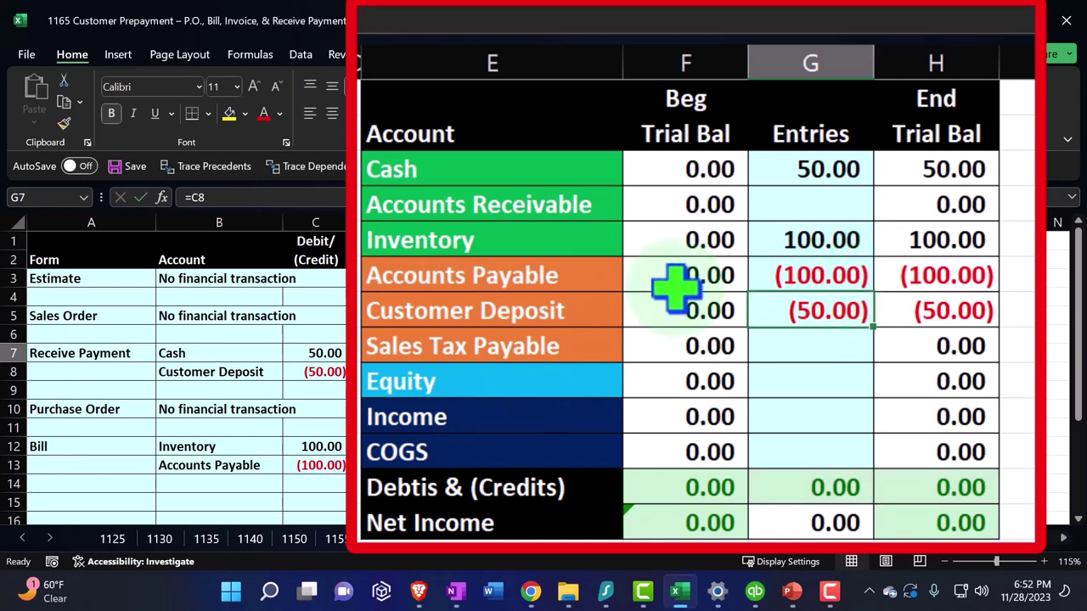
left_click(920, 248)
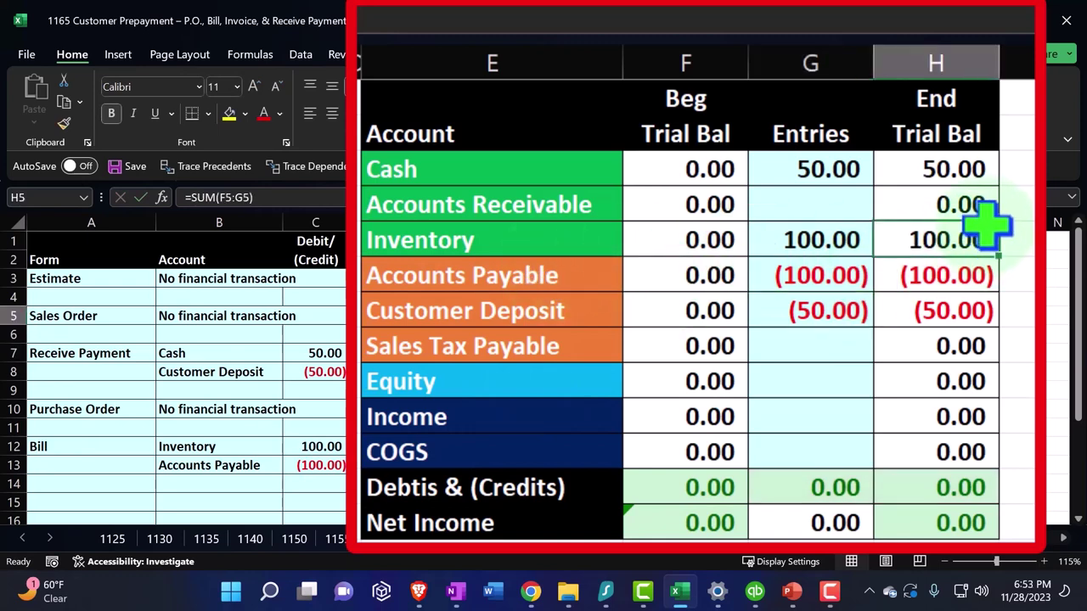
left_click(984, 277)
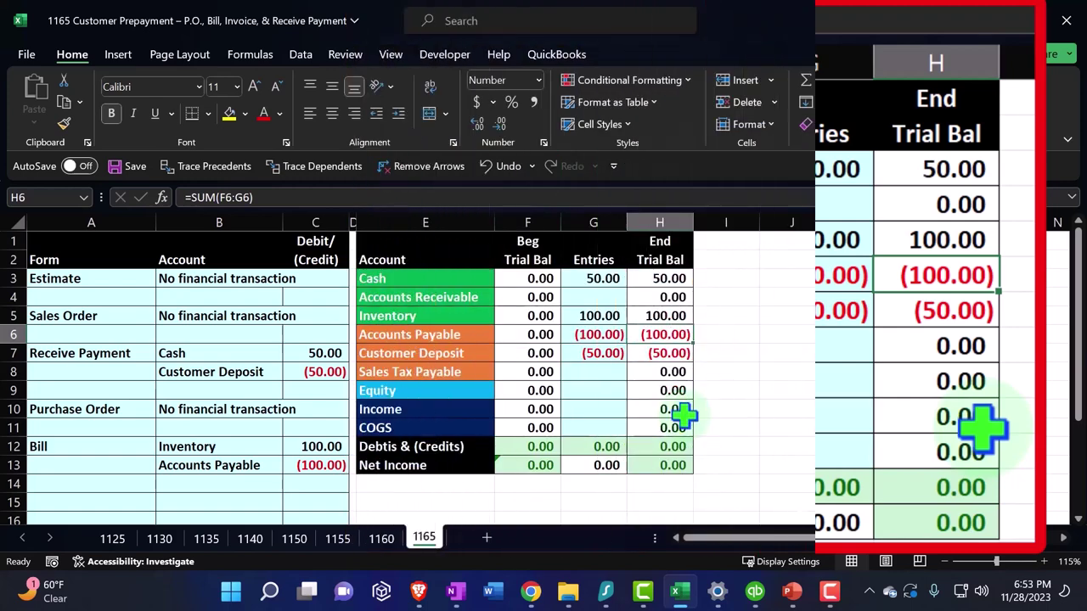
Step: Set the Windows display scale to 125%, and save and close the Customer Prepayment Vendor bill in QuickBooks
left_click(755, 591)
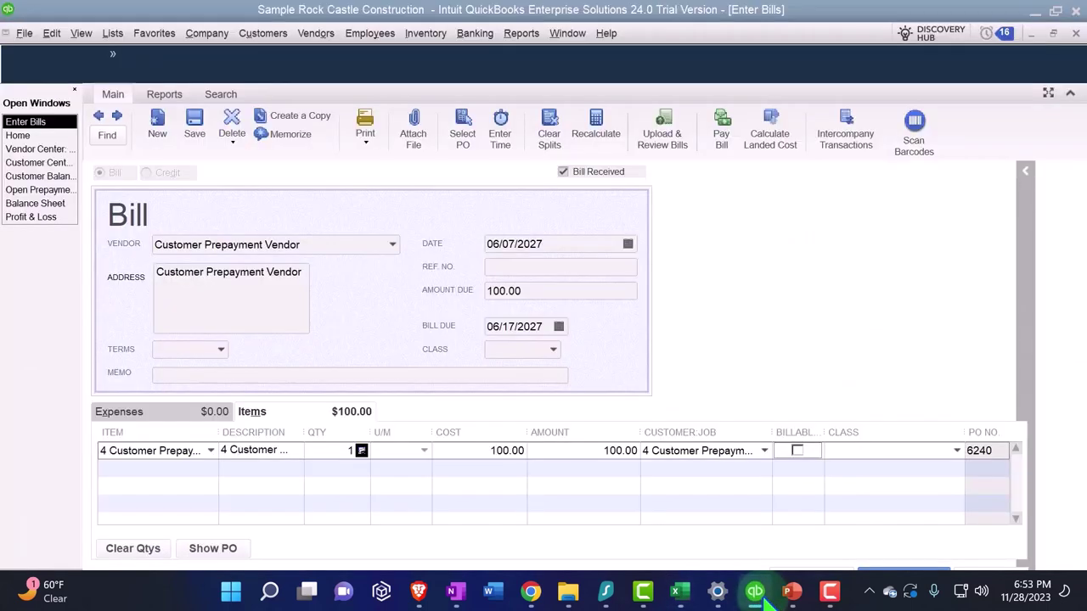
left_click(717, 592)
left_click(998, 428)
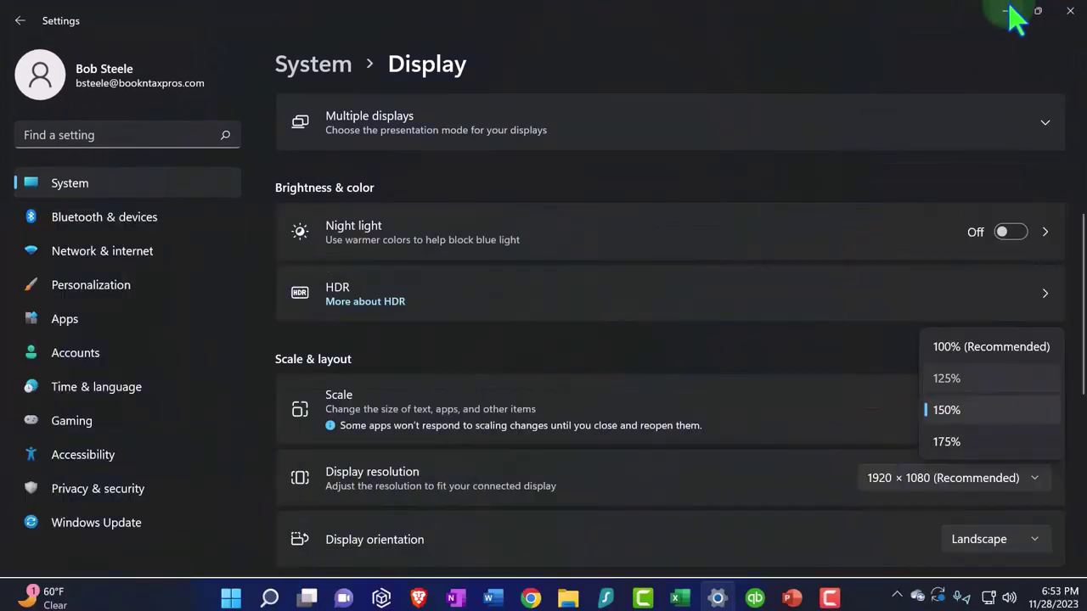
key("Up")
key("Return")
left_click(1005, 12)
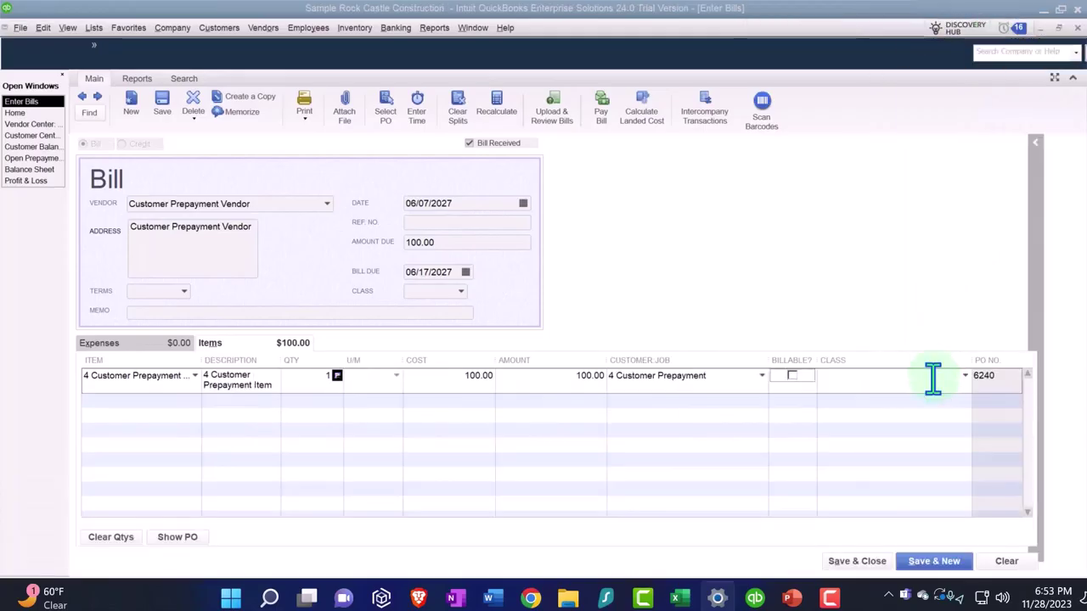
left_click(870, 564)
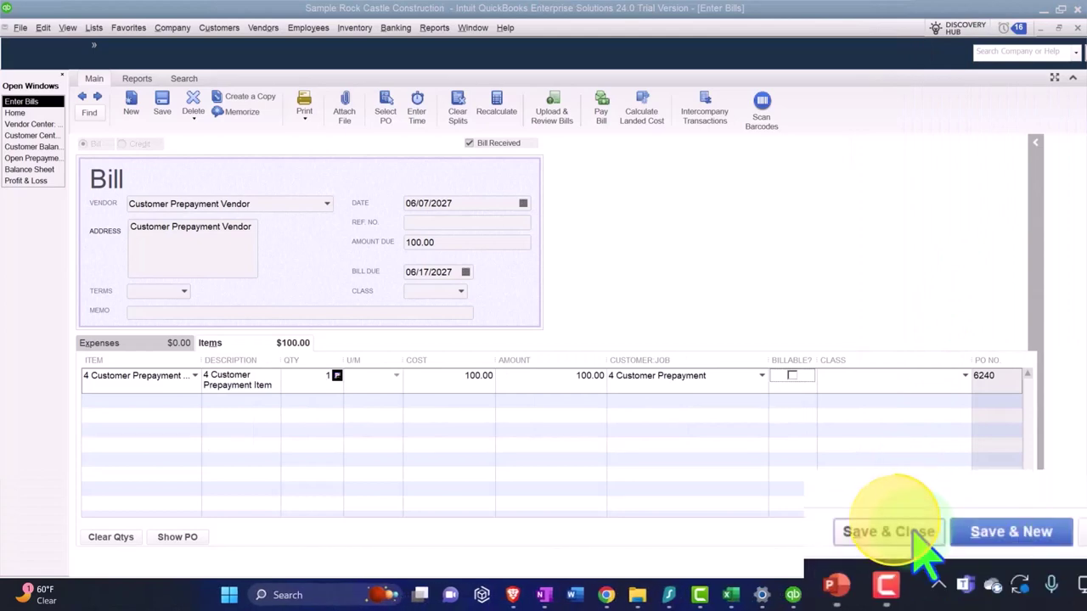
Step: Set the Windows display scale back to 150% and return to the QuickBooks home page
left_click(761, 594)
left_click(856, 340)
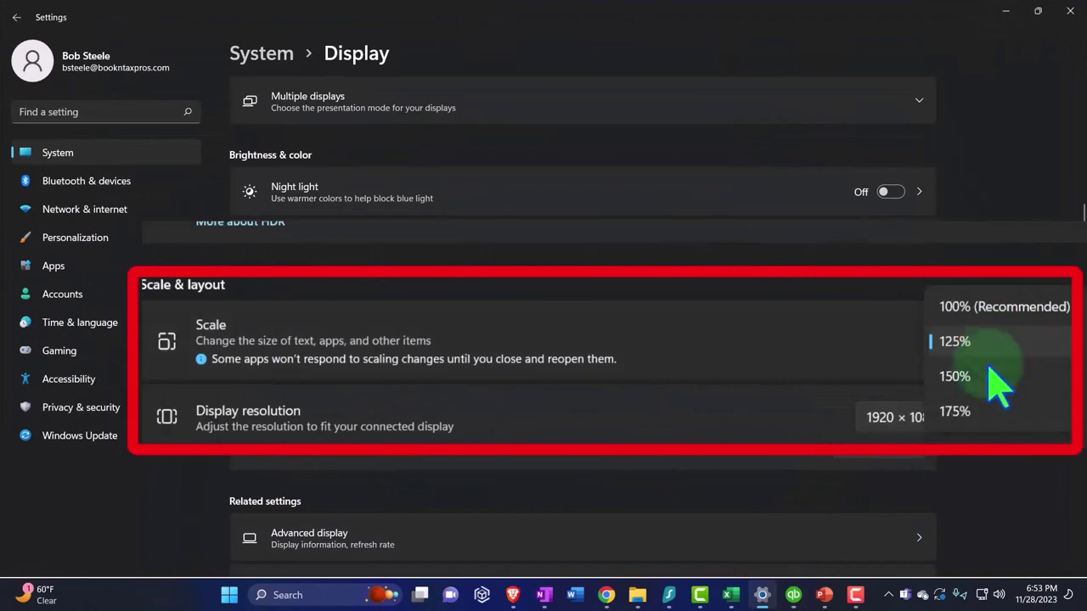
left_click(858, 366)
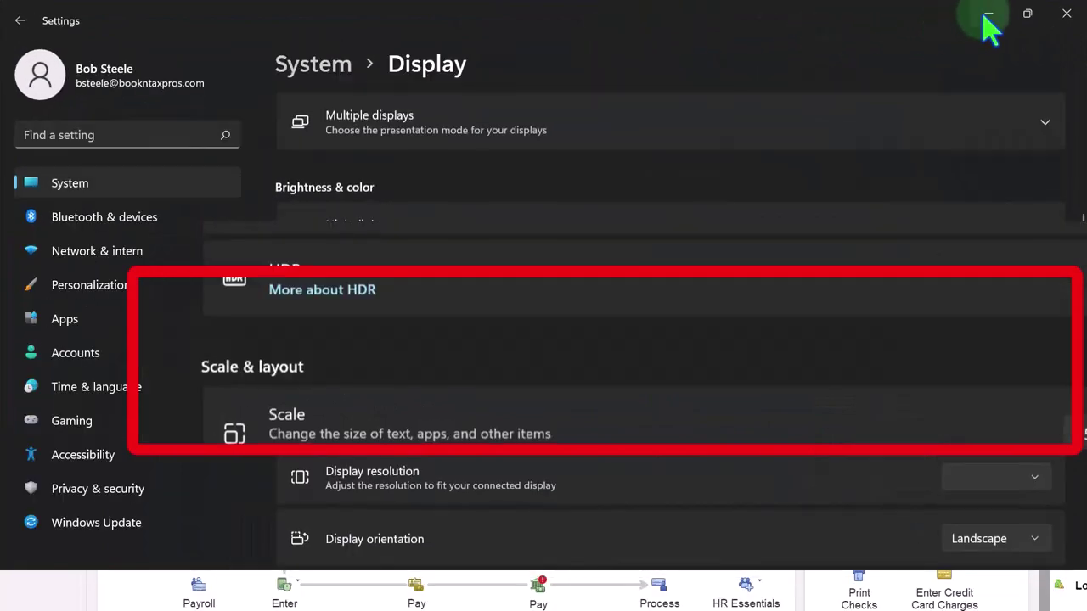
left_click(987, 15)
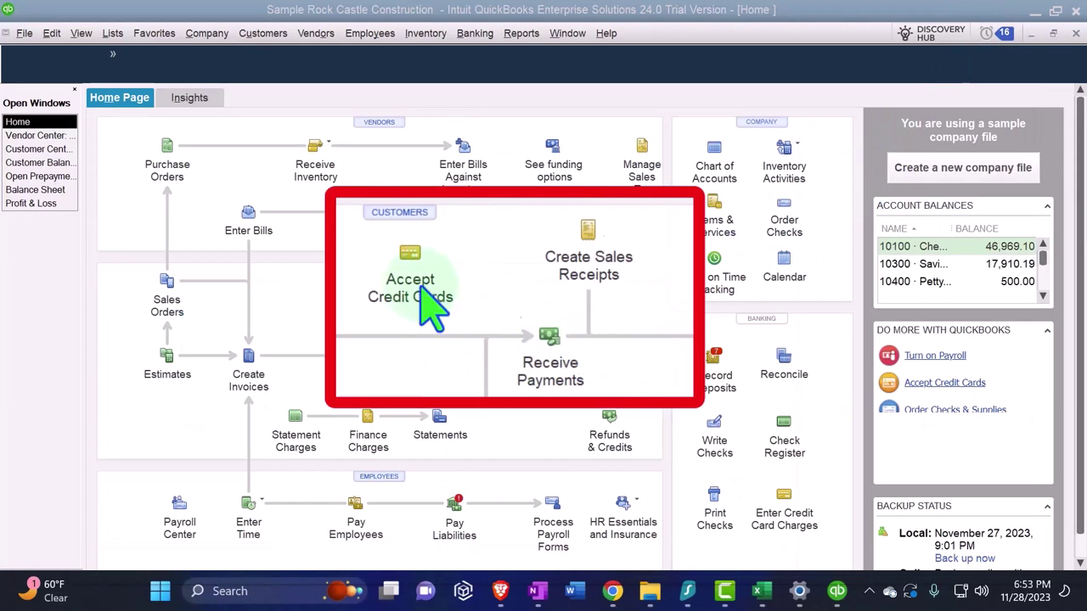
Step: Bring up the open Balance Sheet report and view it from the start of the Assets section
left_click(51, 189)
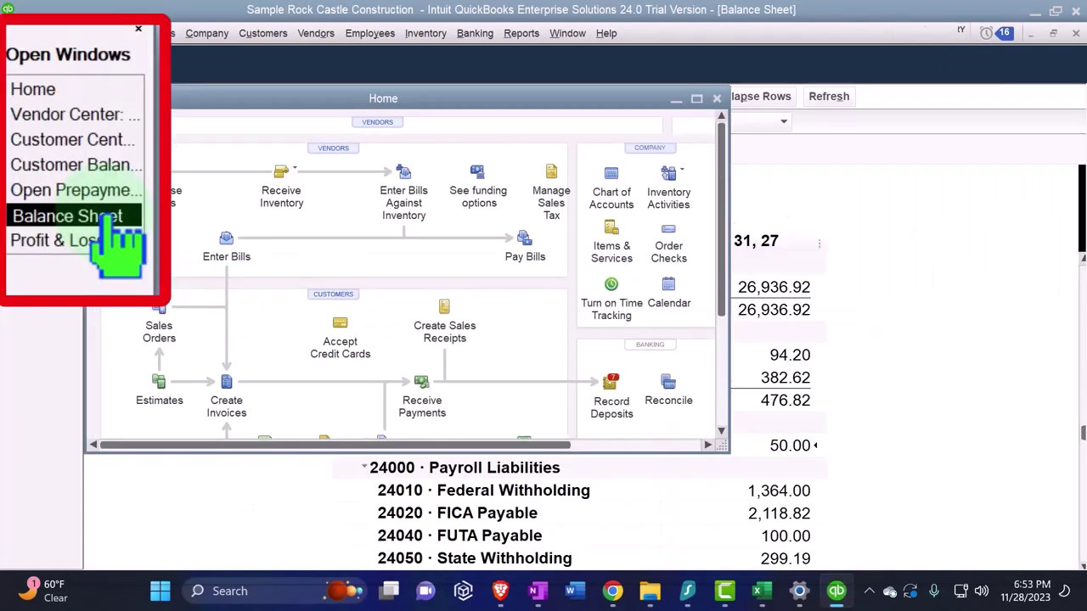
scroll(484, 425, "up", 10)
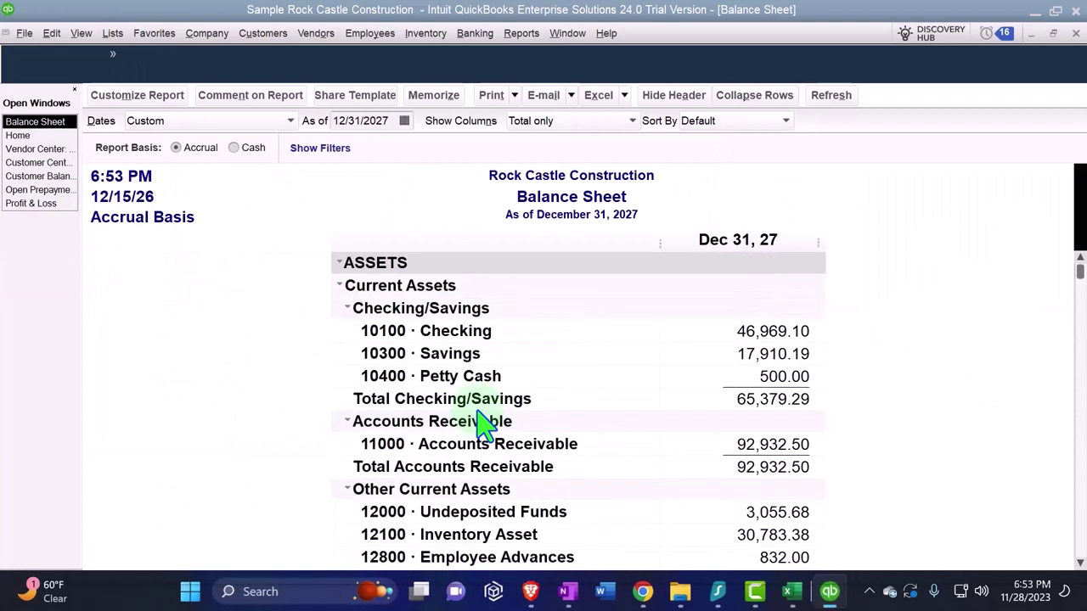
Step: Examine the transactions behind the Inventory Asset balance on the Balance Sheet, and close the detail report
scroll(291, 444, "down", 2)
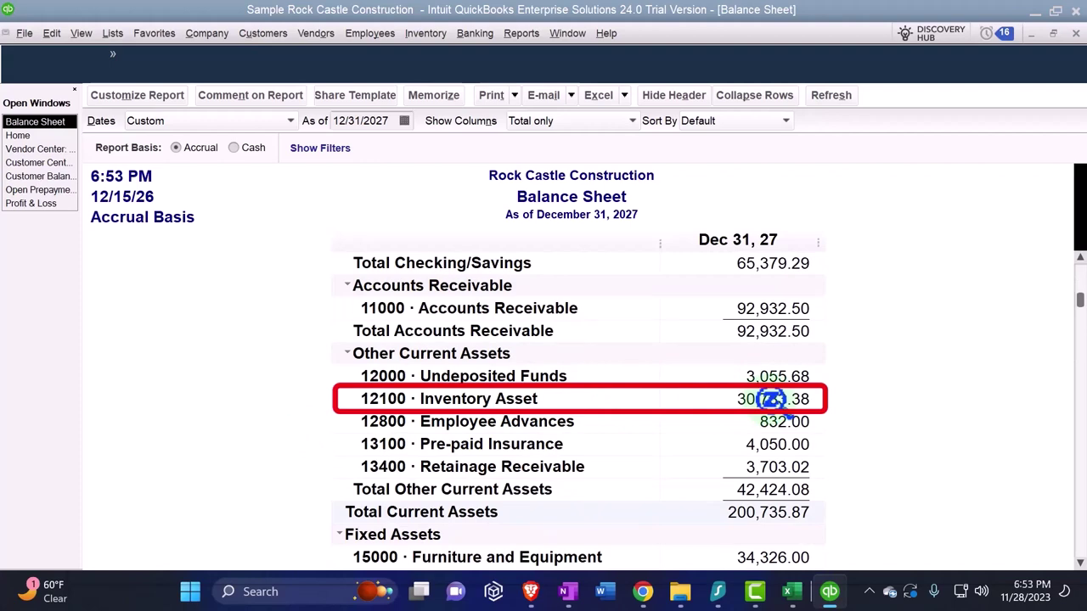
double_click(770, 399)
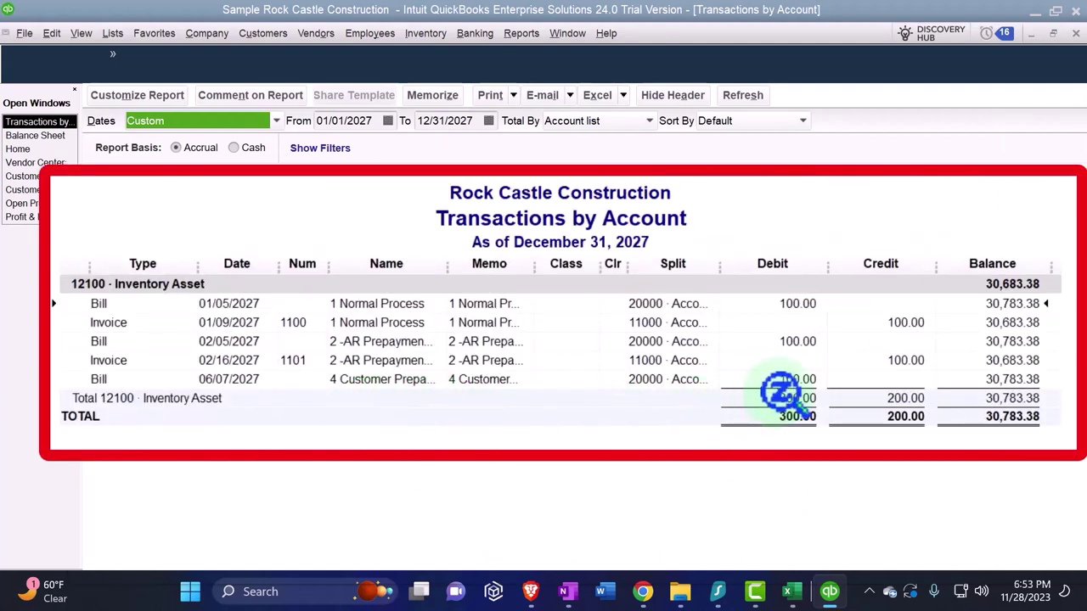
left_click(1075, 34)
Step: Examine the transactions behind the Accounts Payable balance on the Balance Sheet, and close the detail report
scroll(643, 352, "down", 5)
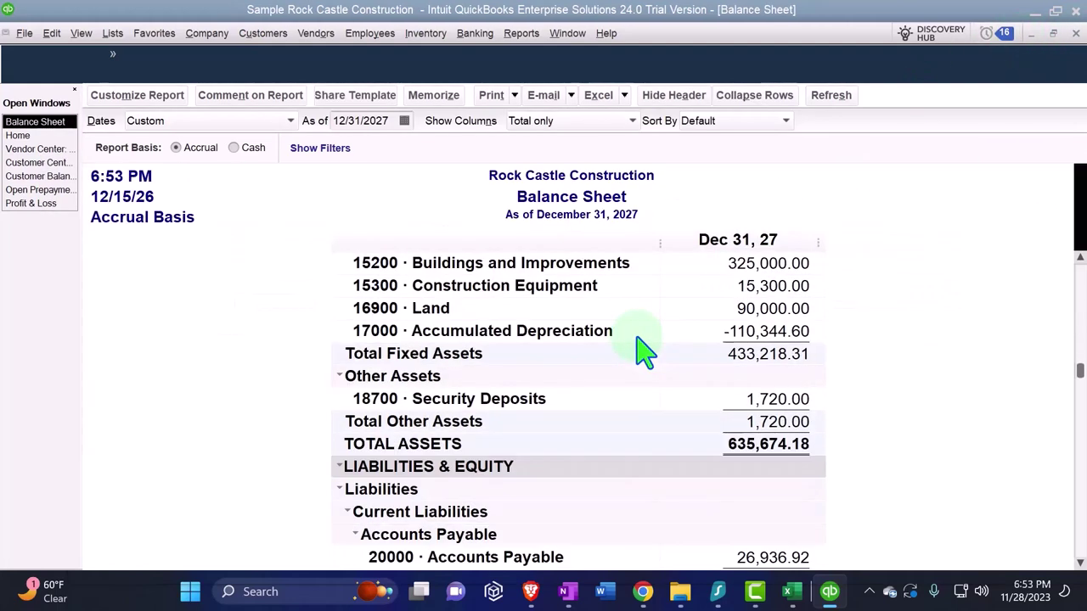
scroll(643, 351, "down", 3)
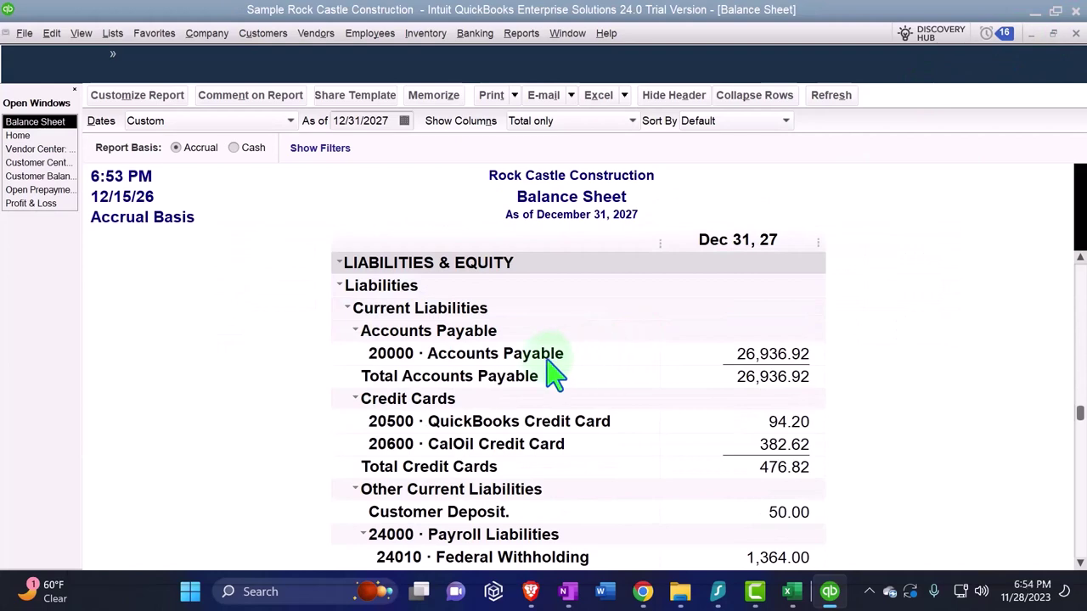
double_click(754, 355)
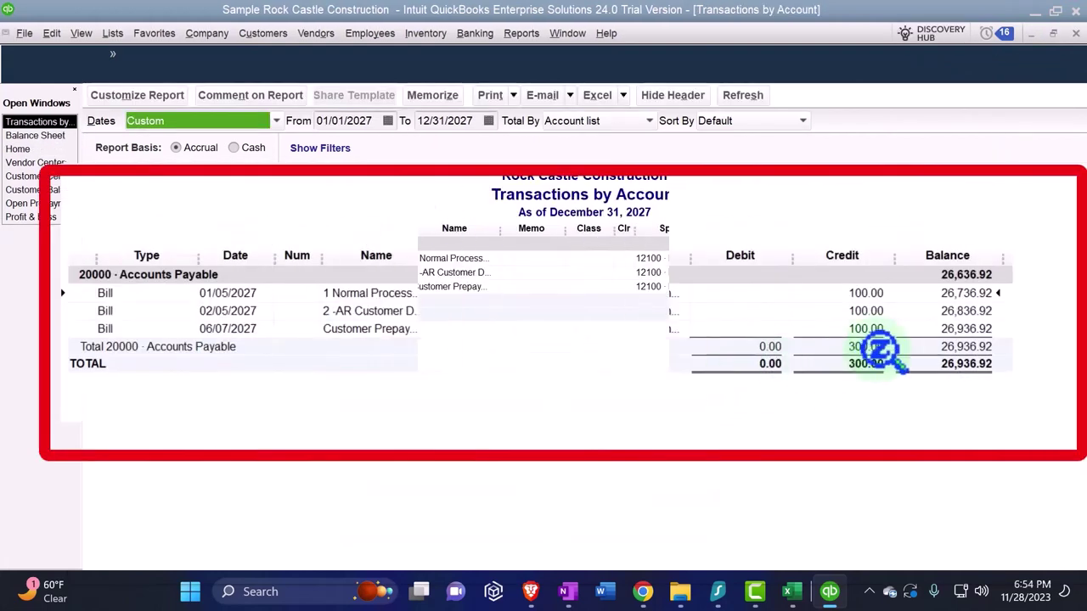
left_click(1076, 35)
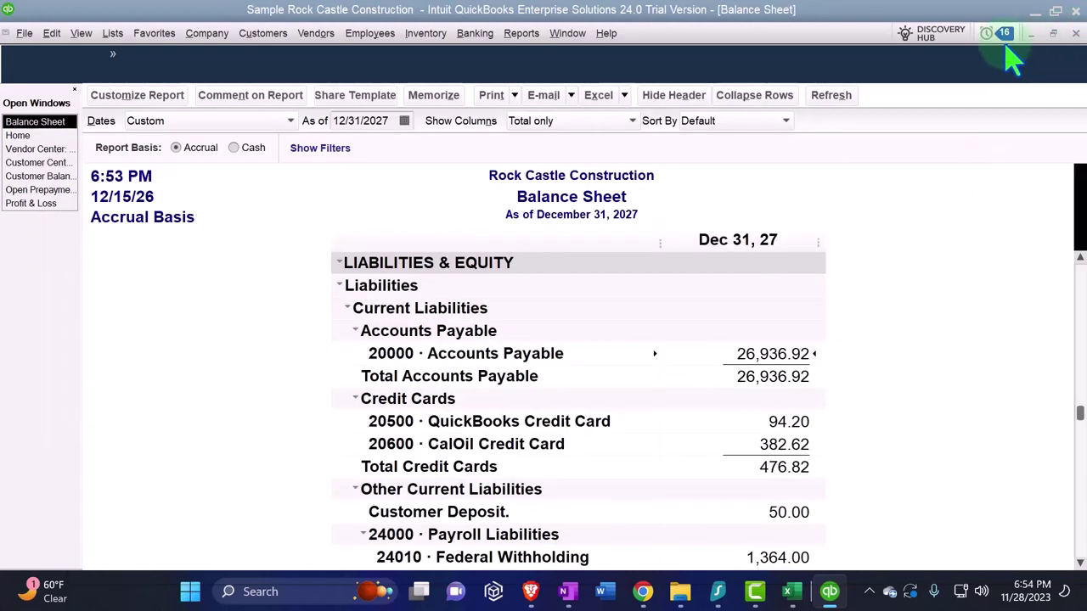
Step: Run the Vendor Balance Detail report, check the Customer Prepayment Vendor's bill in it, and close the report
left_click(522, 34)
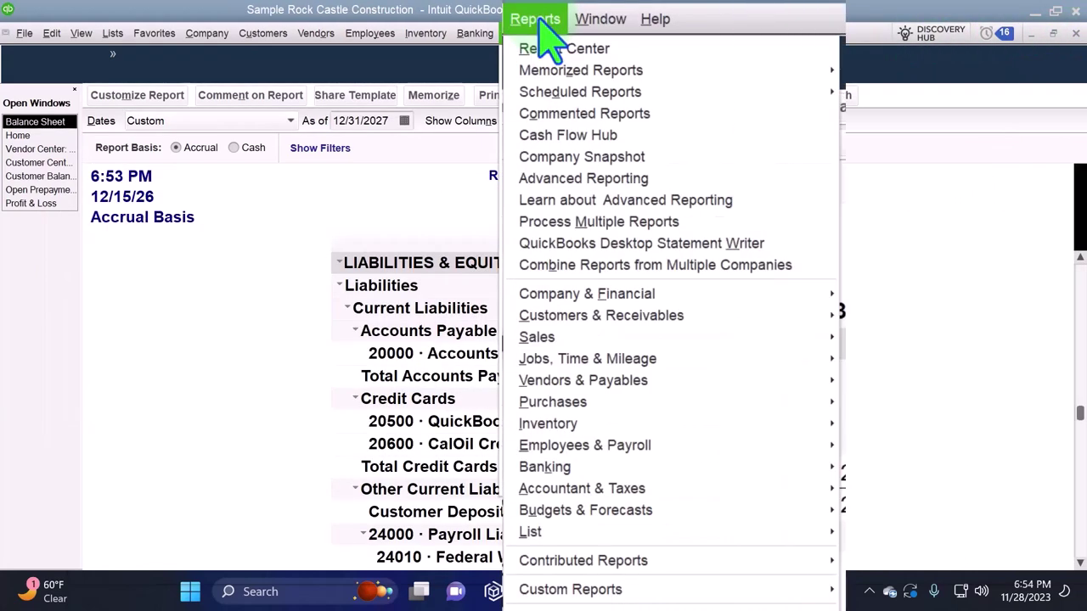
mouse_move(582, 380)
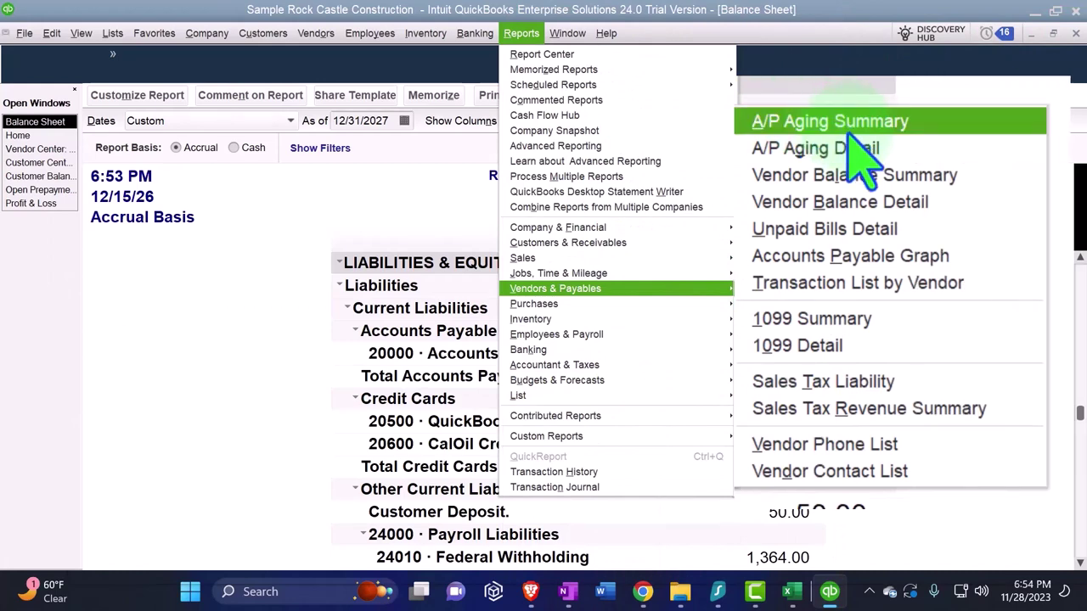
left_click(842, 208)
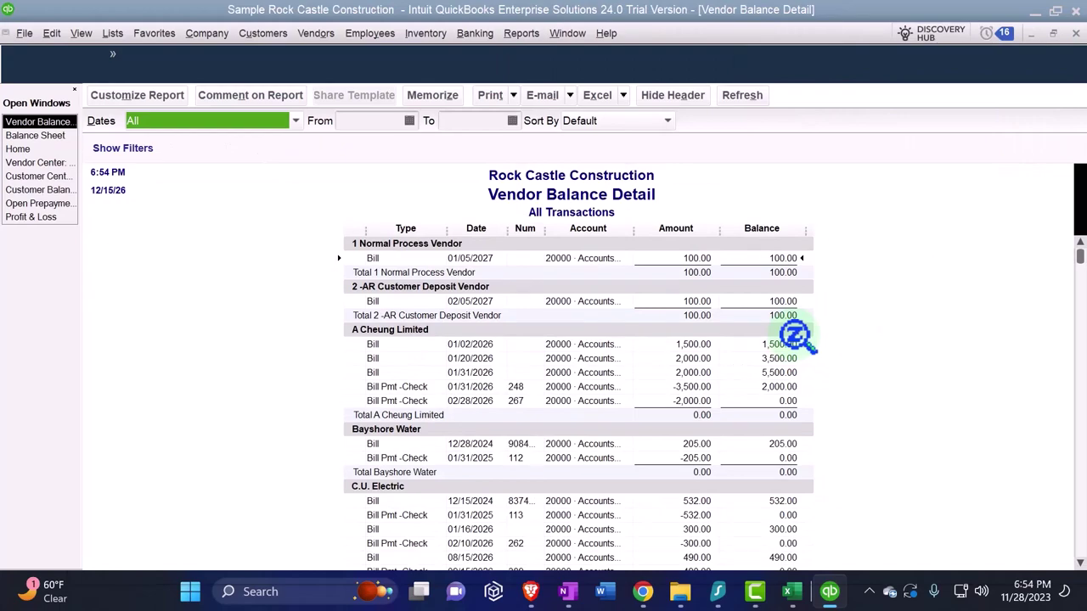
scroll(858, 297, "down", 4)
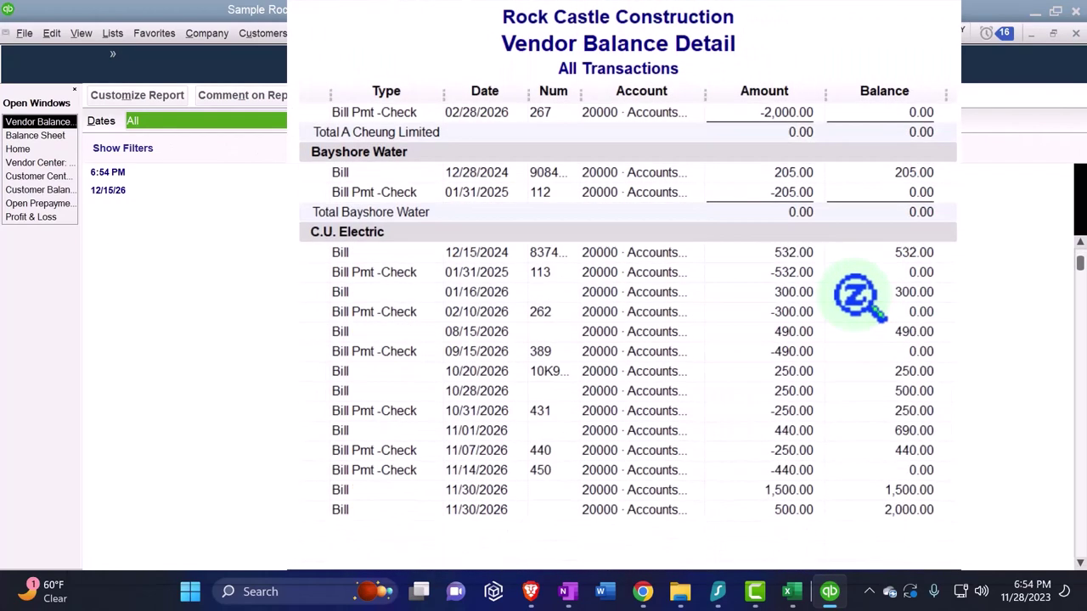
scroll(858, 297, "down", 20)
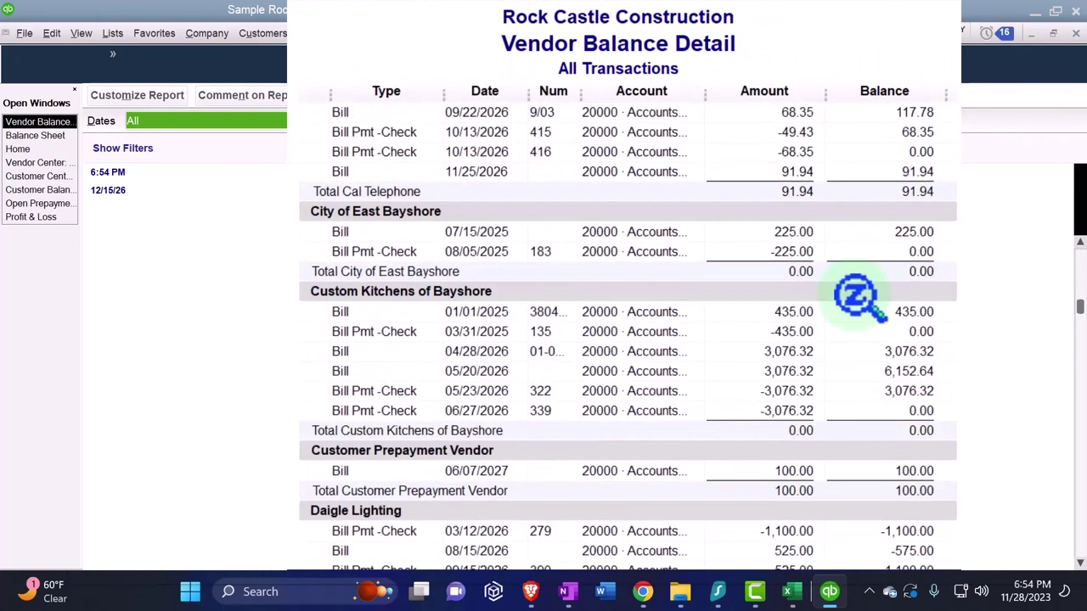
scroll(858, 297, "down", 2)
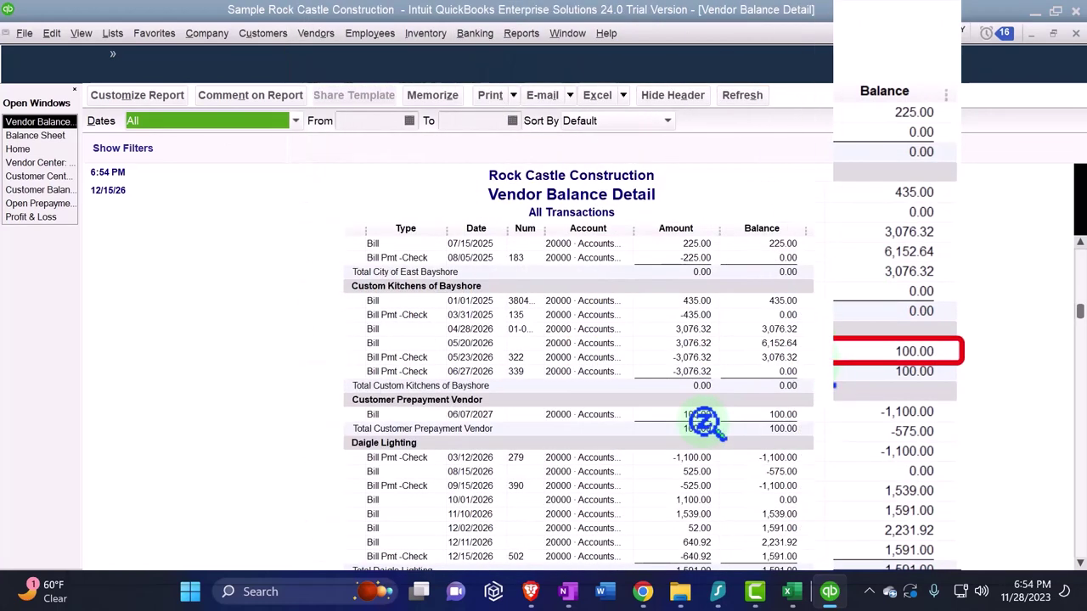
left_click(1076, 33)
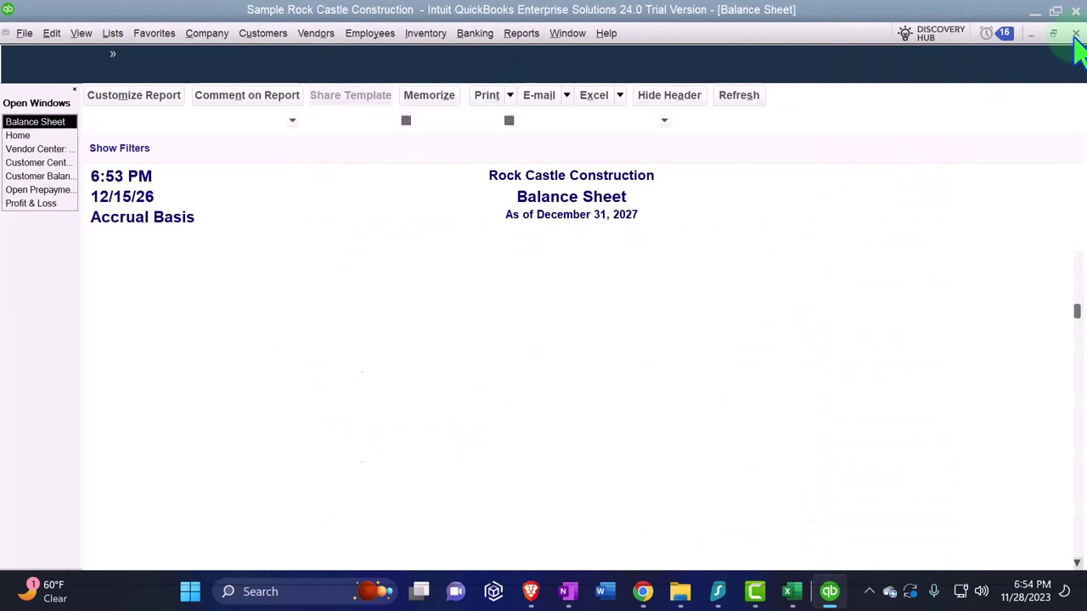
Step: Close the Vendor Center and return to the home page
left_click(34, 244)
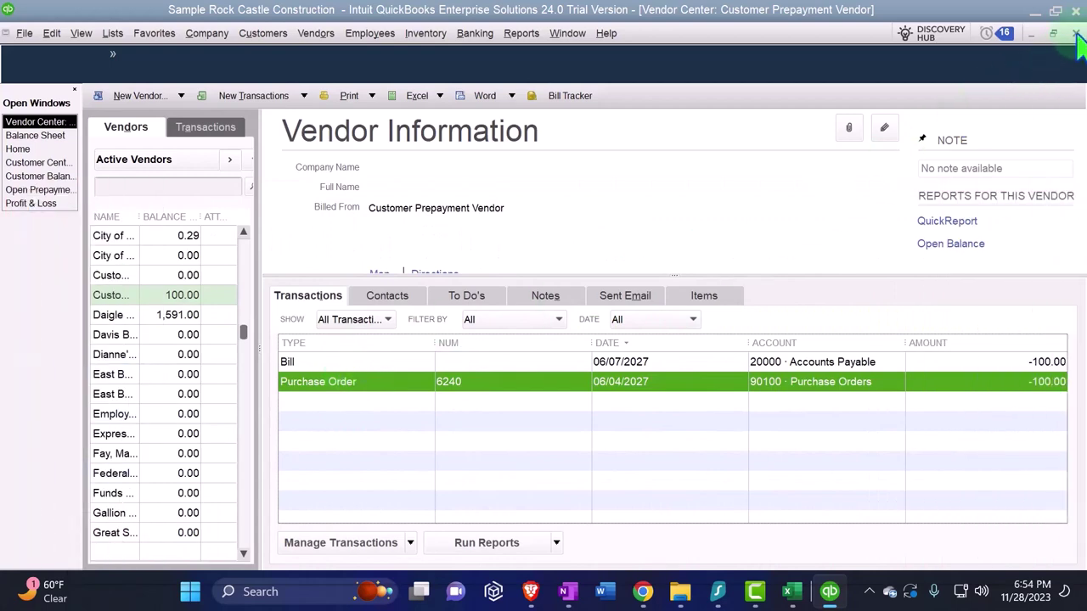
left_click(1076, 34)
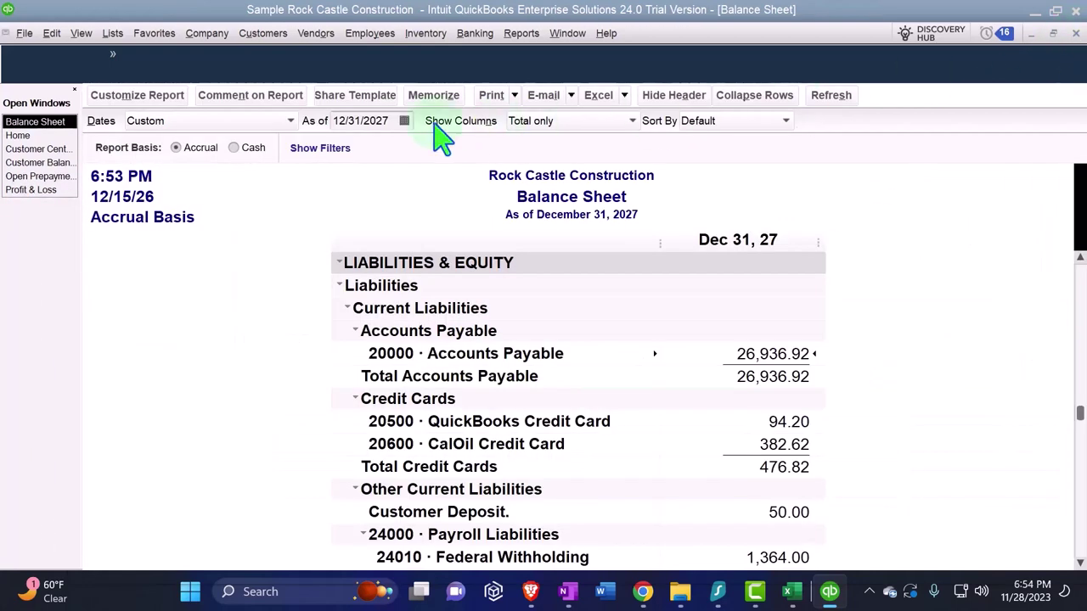
left_click(66, 135)
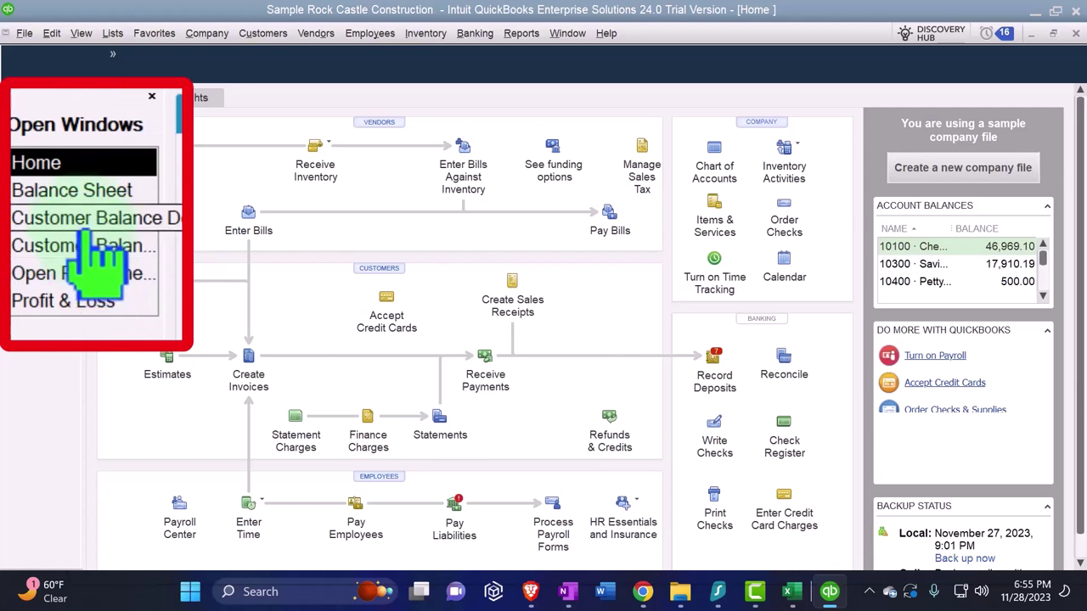
Step: Open sales order 7008 from the 4 Customer Prepayment customer's transactions and create an invoice for all of it
left_click(51, 219)
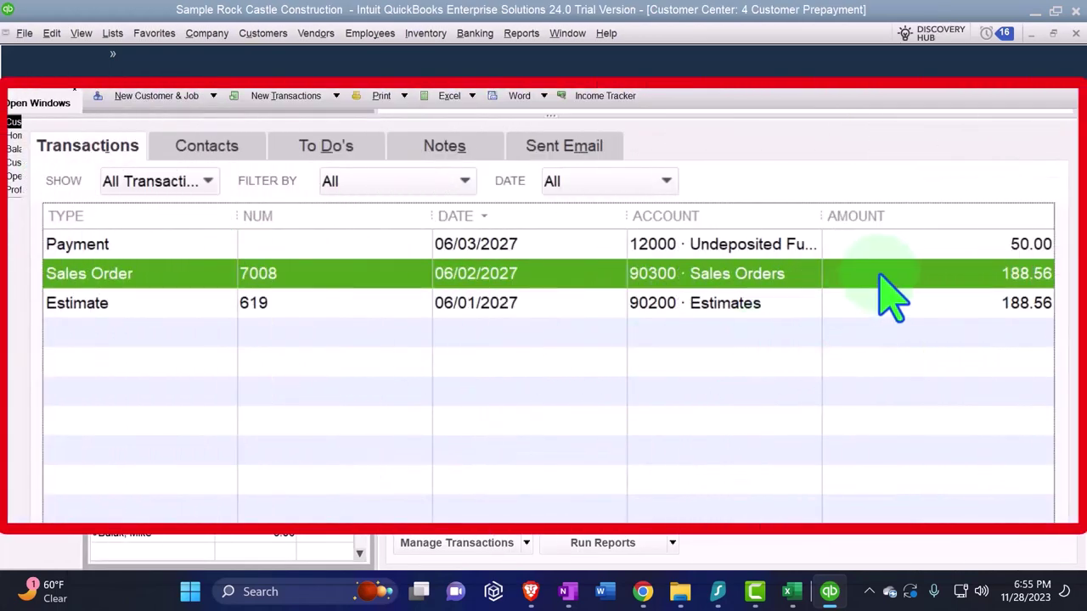
left_click(902, 248)
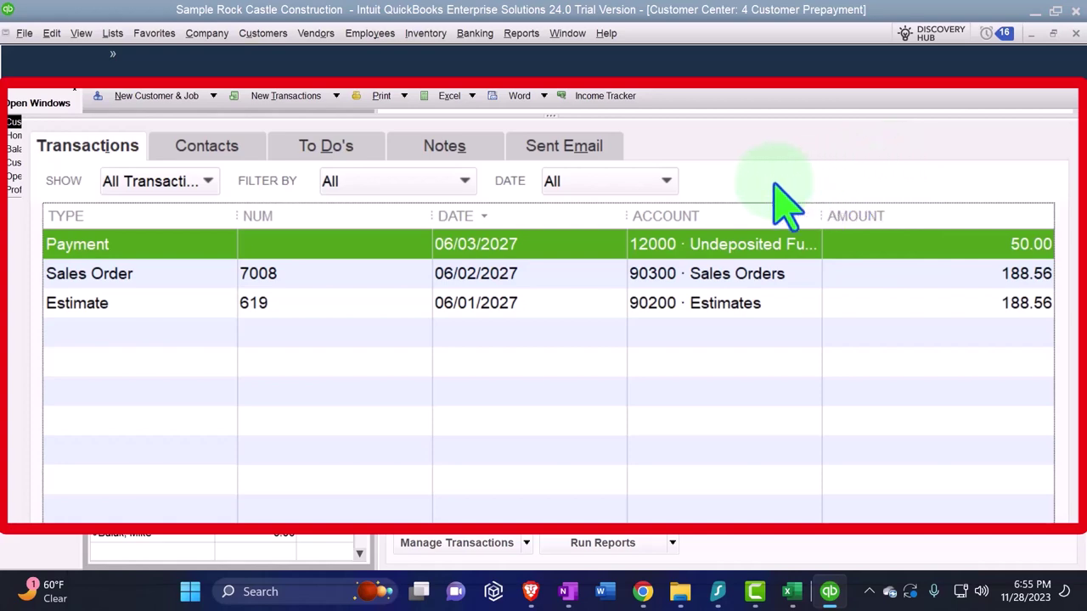
left_click(119, 280)
double_click(445, 348)
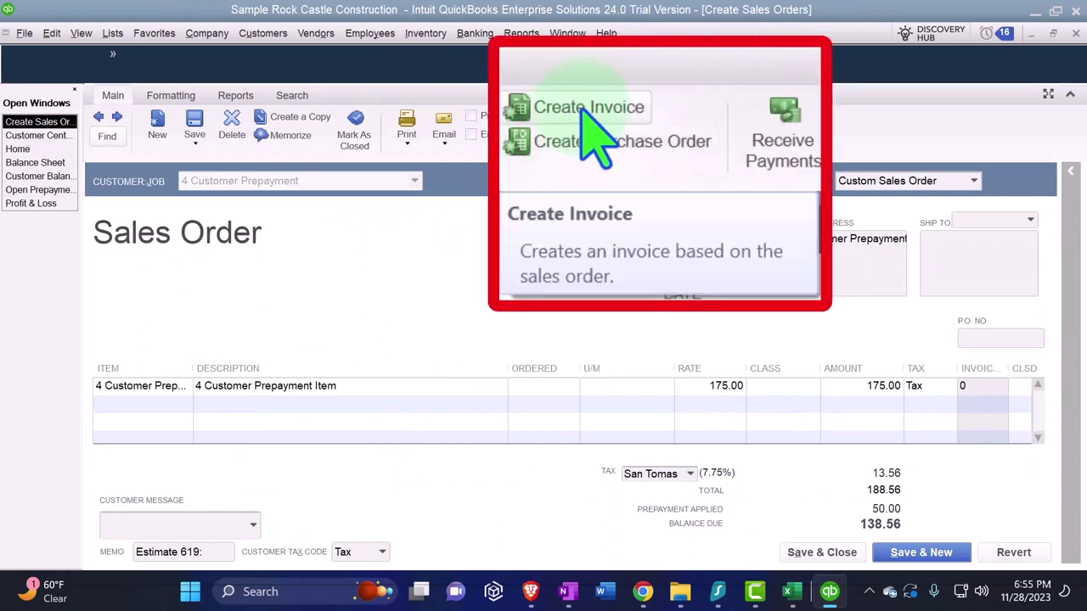
left_click(635, 124)
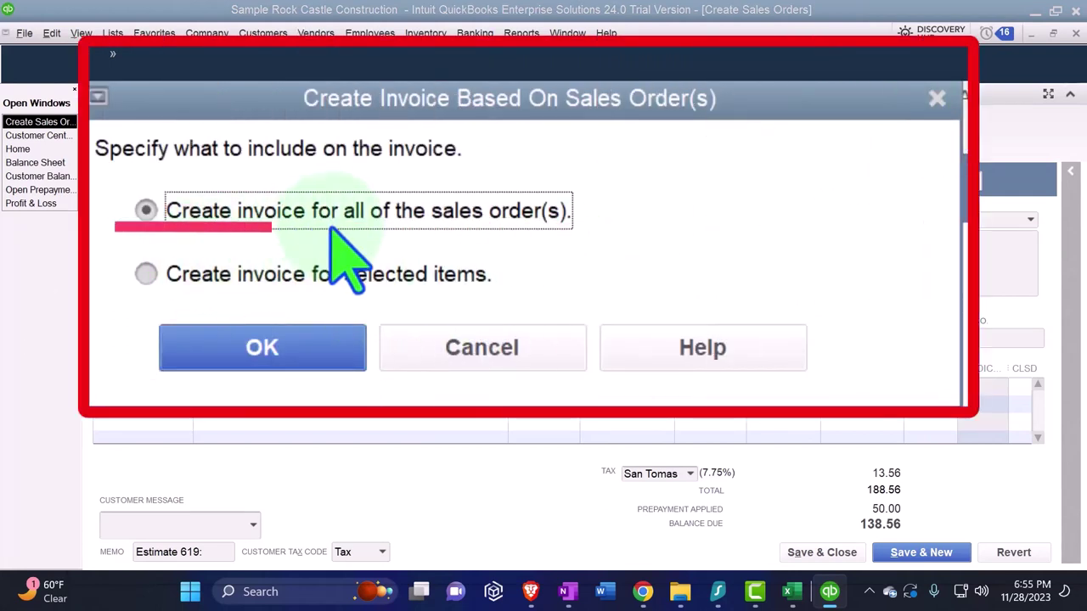
left_click(287, 346)
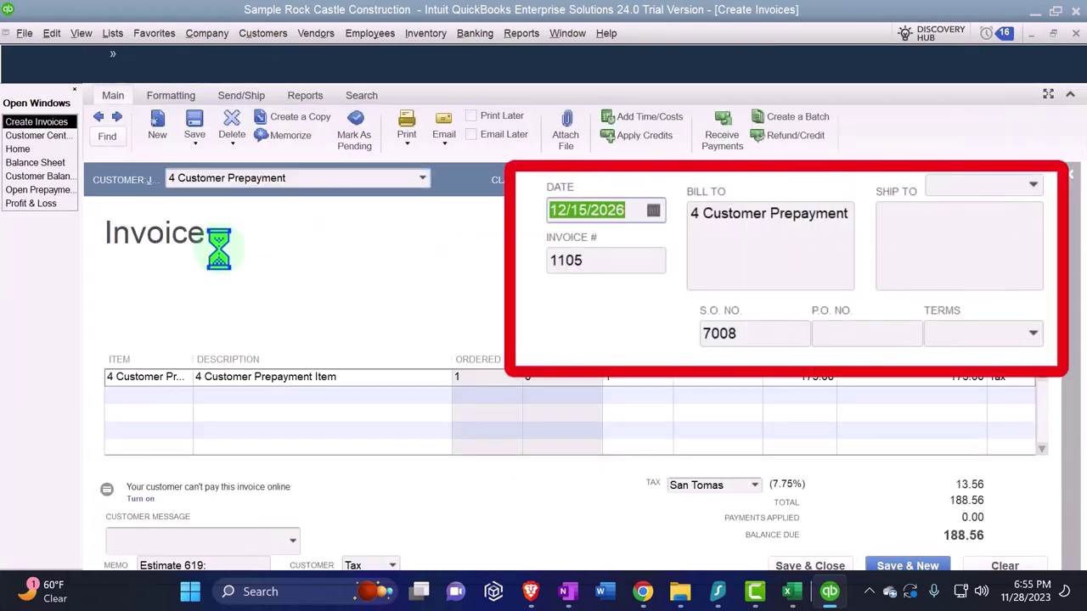
Step: Set the invoice date to 06/09/2027 and move through the header fields to the first item line's invoiced quantity
type("060")
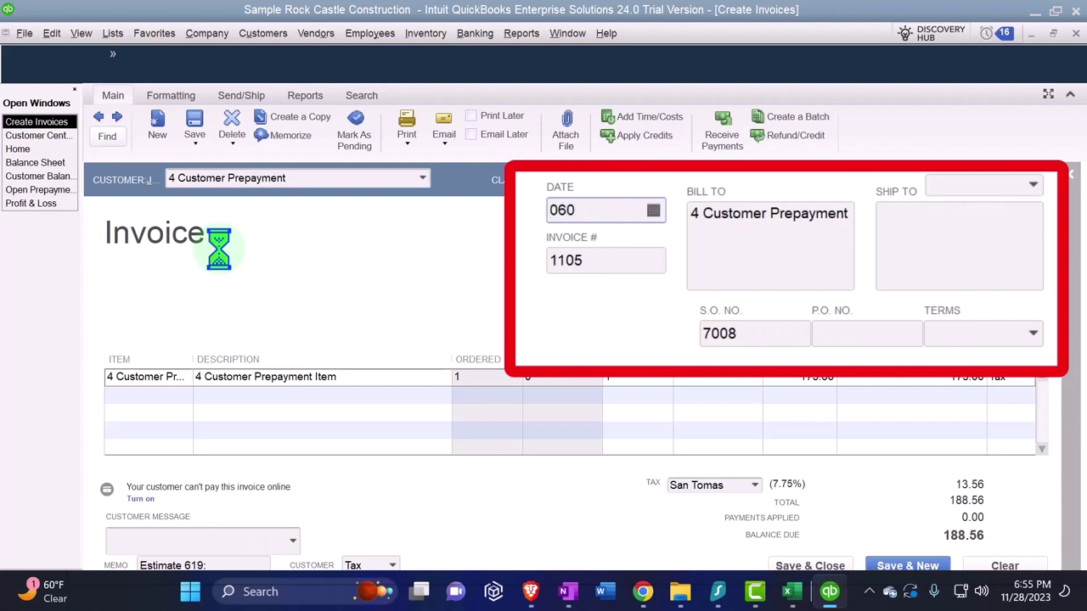
type("6/09/2027")
key("Tab")
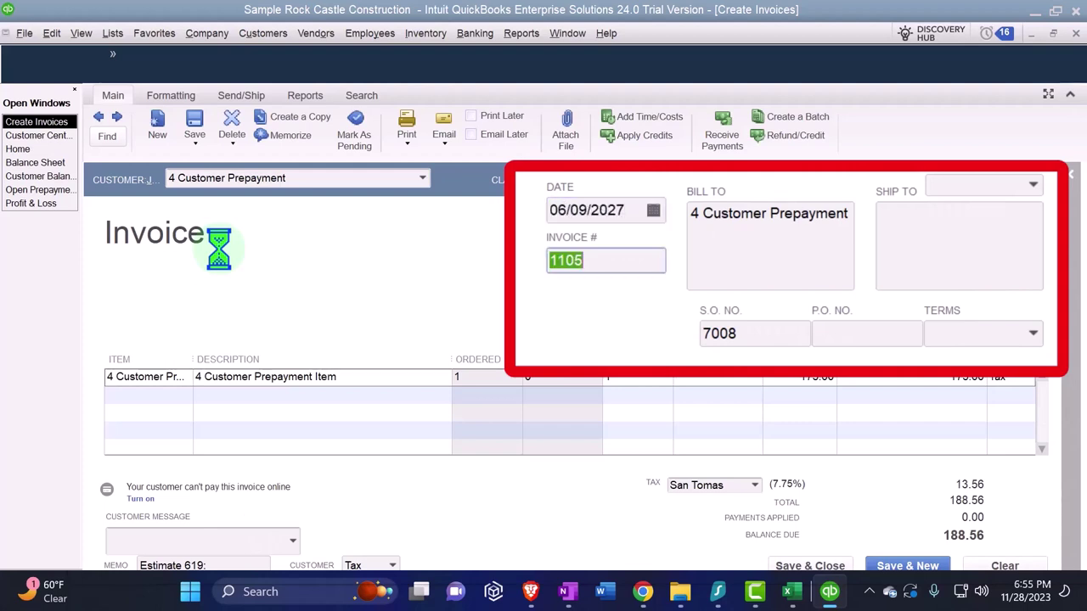
key("Tab")
key("Tab")
key("Tab")
key("Tab")
key("Tab")
key("Tab")
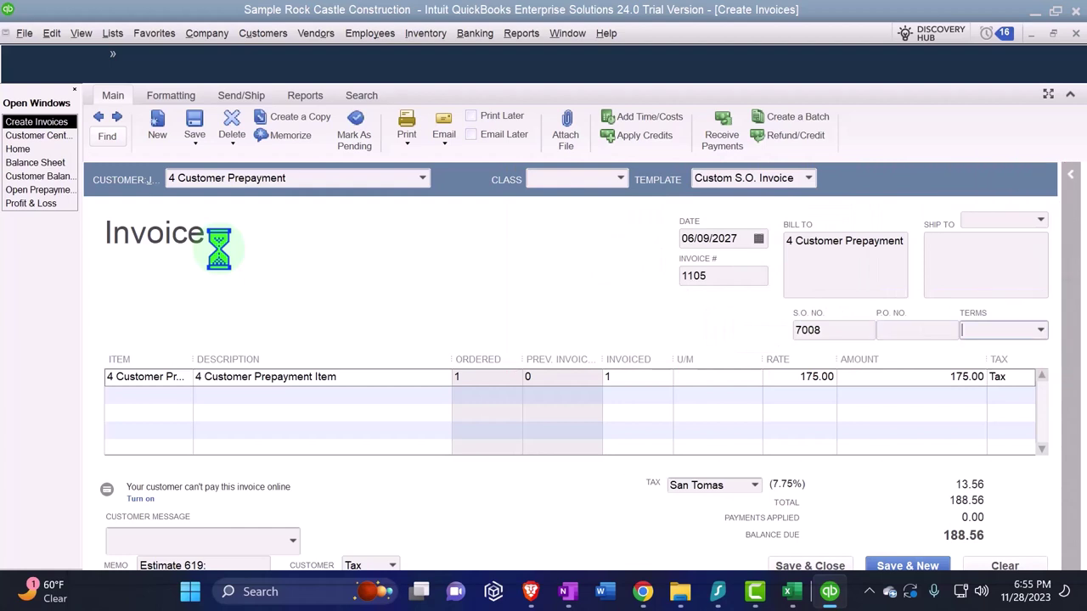
key("Tab")
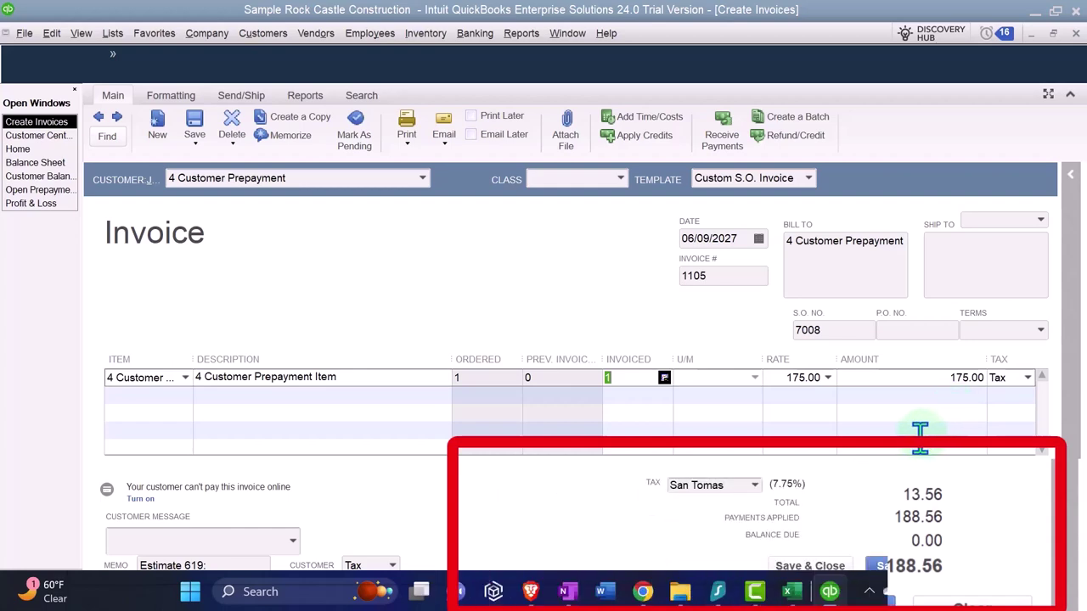
Step: Switch to the 1165 worksheet in Excel
left_click(792, 593)
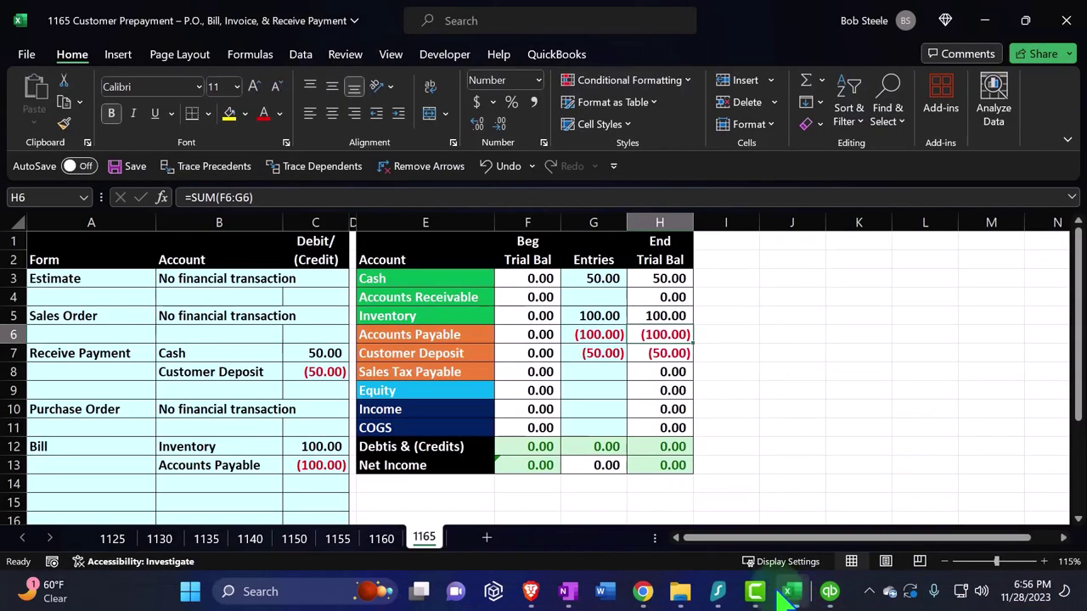
left_click(187, 408)
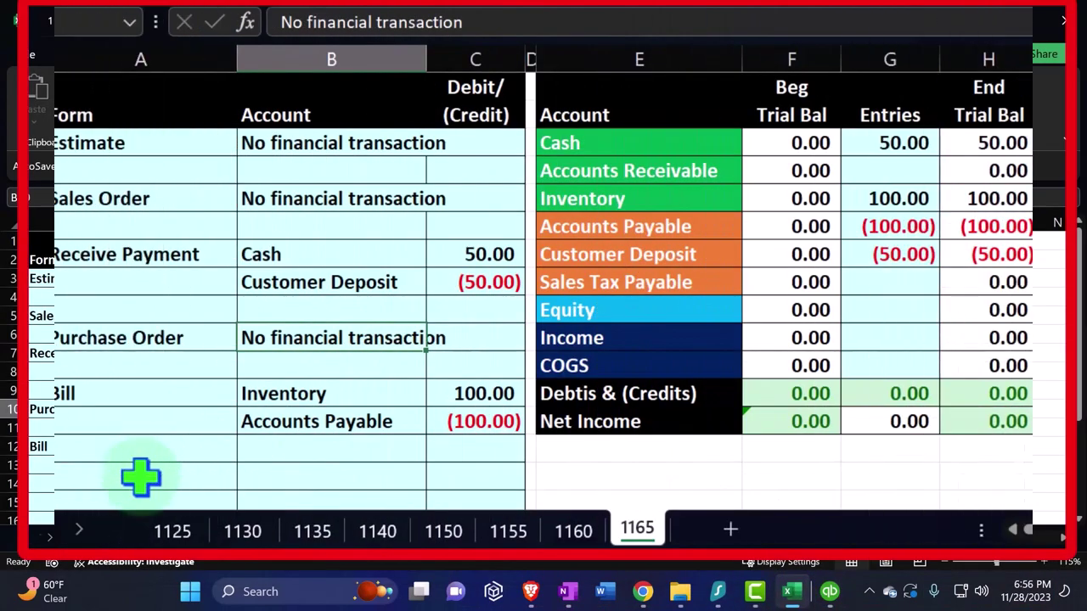
left_click(89, 502)
type("=")
key("Right")
key("Right")
key("Right")
key("Right")
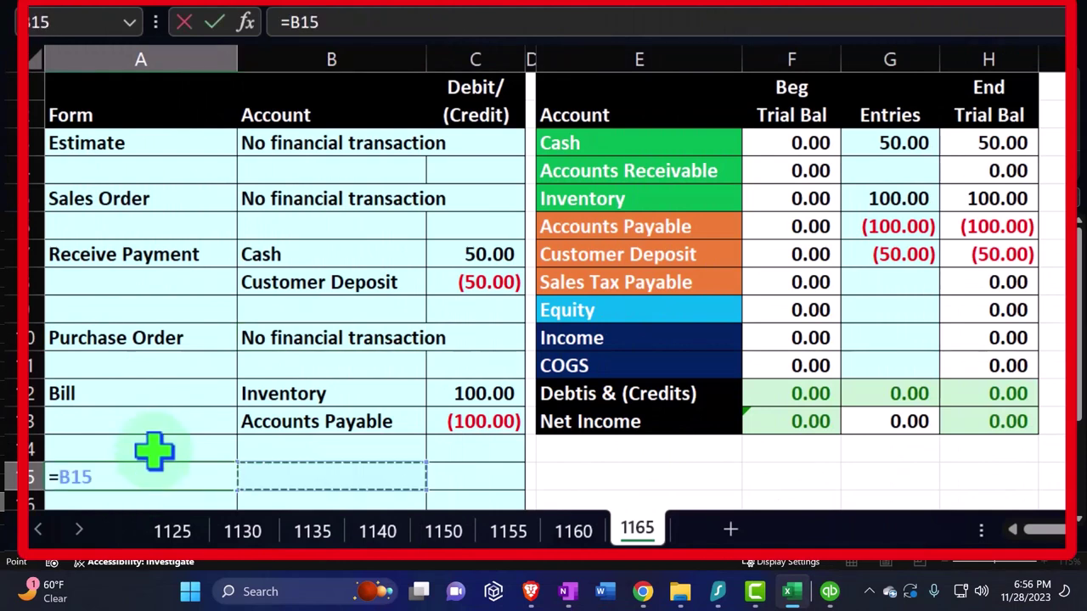
key("Up")
key("Up")
key("Up")
key("Up")
key("Up")
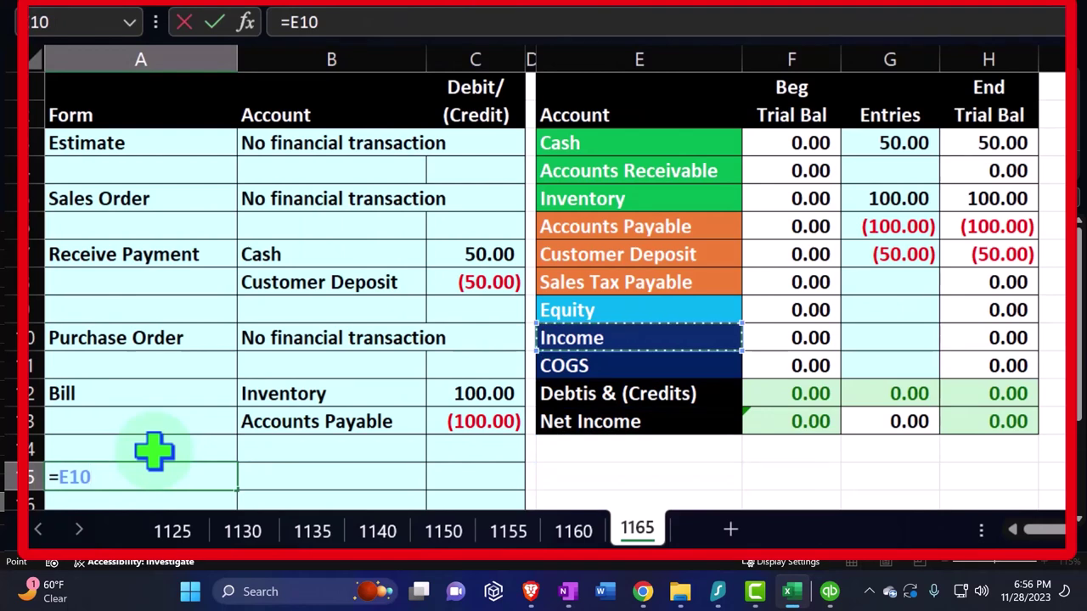
key("Up")
key("Up")
key("Up")
key("Up")
key("Up")
key("Up")
key("Return")
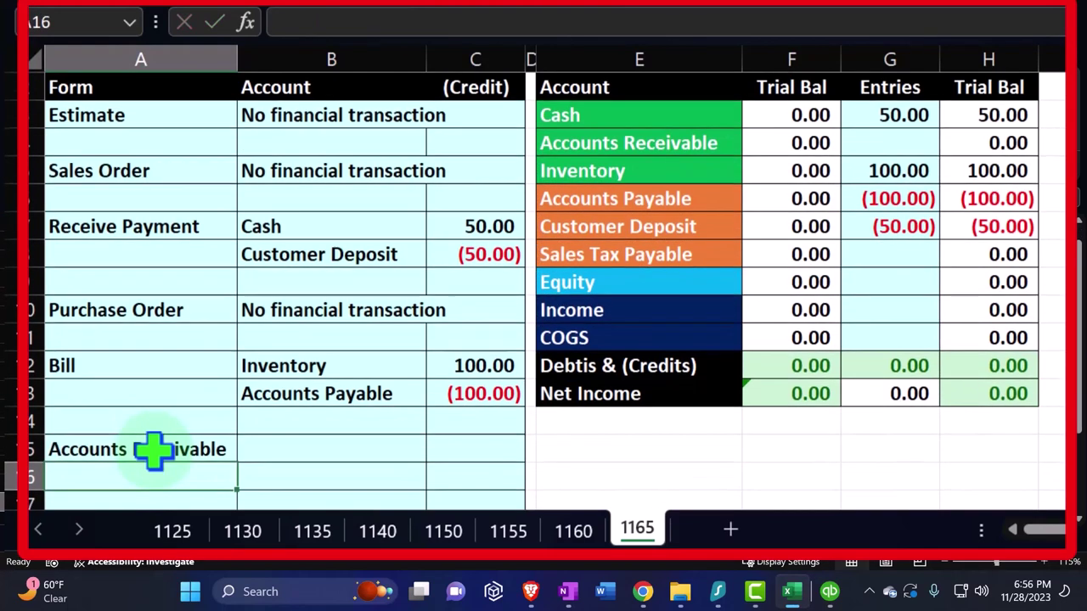
key("Up")
key("BackSpace")
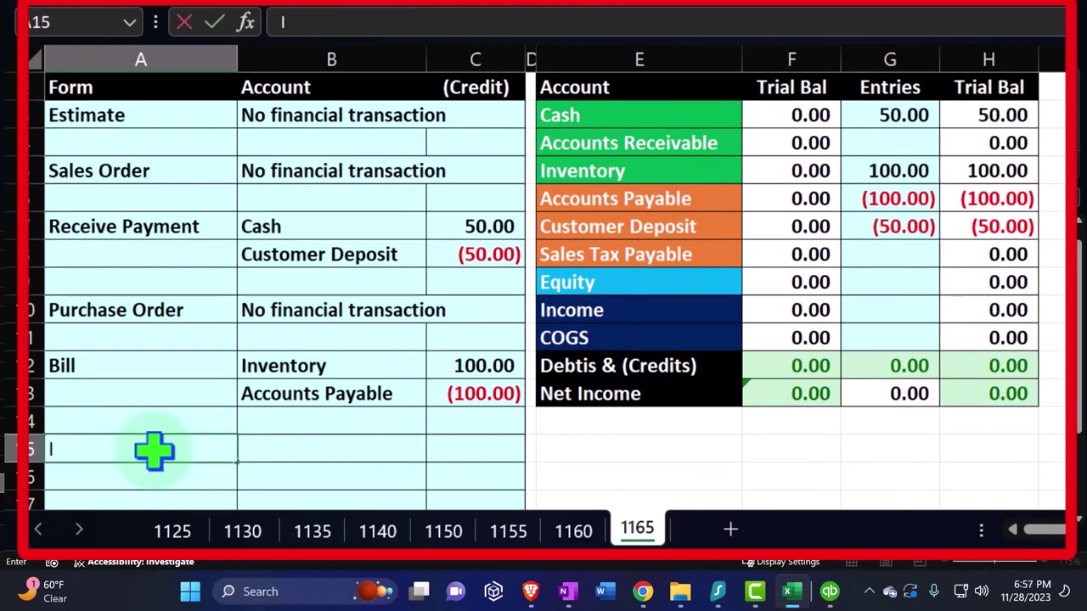
Step: Enter Invoice as the form in A15 and link B15 to the Accounts Receivable account name in E4
type("Invoice")
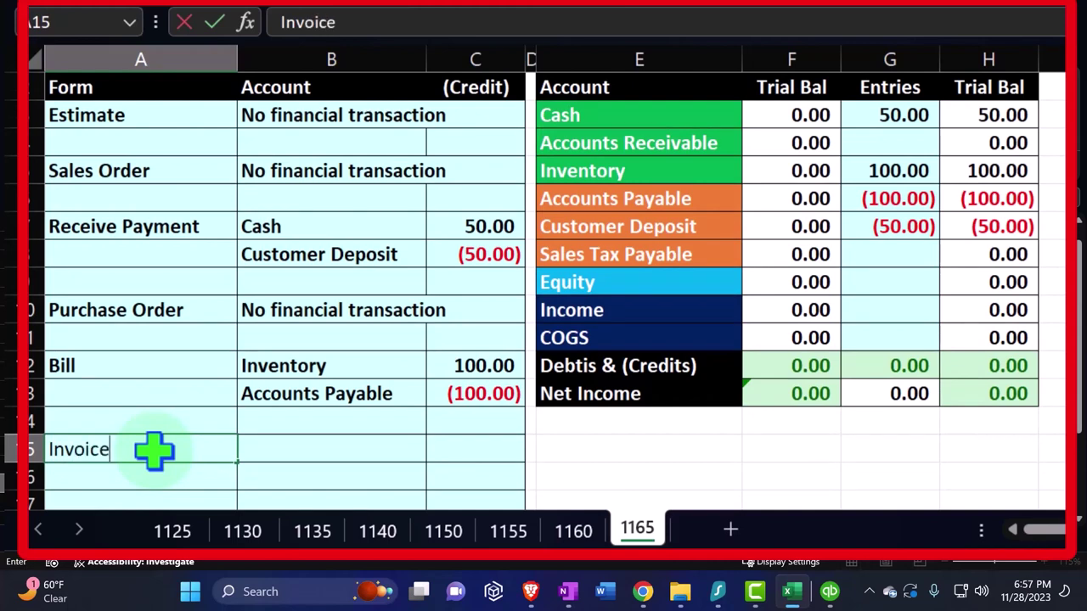
key("Tab")
type("=")
key("Up")
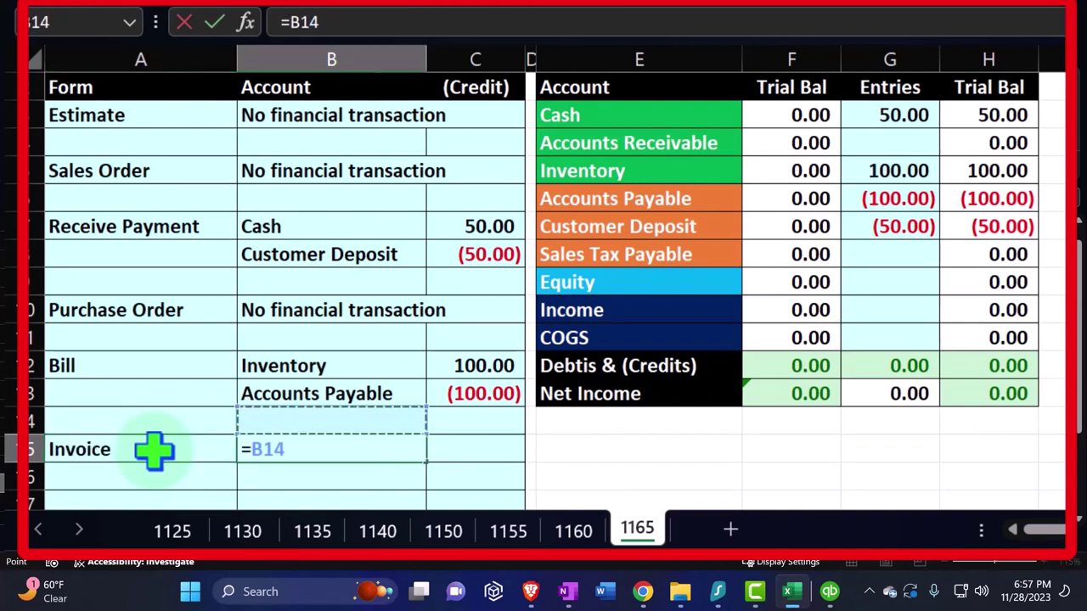
key("Up")
key("Up")
key("Up")
key("Up")
key("Up")
key("Up")
key("Up")
key("Up")
key("Up")
key("Right")
key("Right")
key("Right")
key("Up")
key("Return")
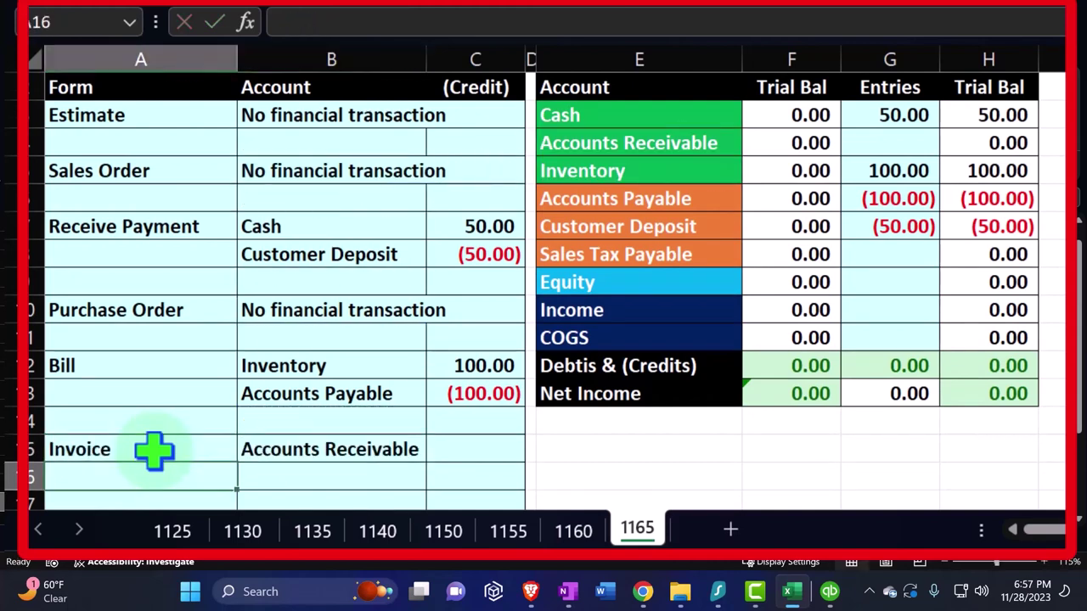
key("Tab")
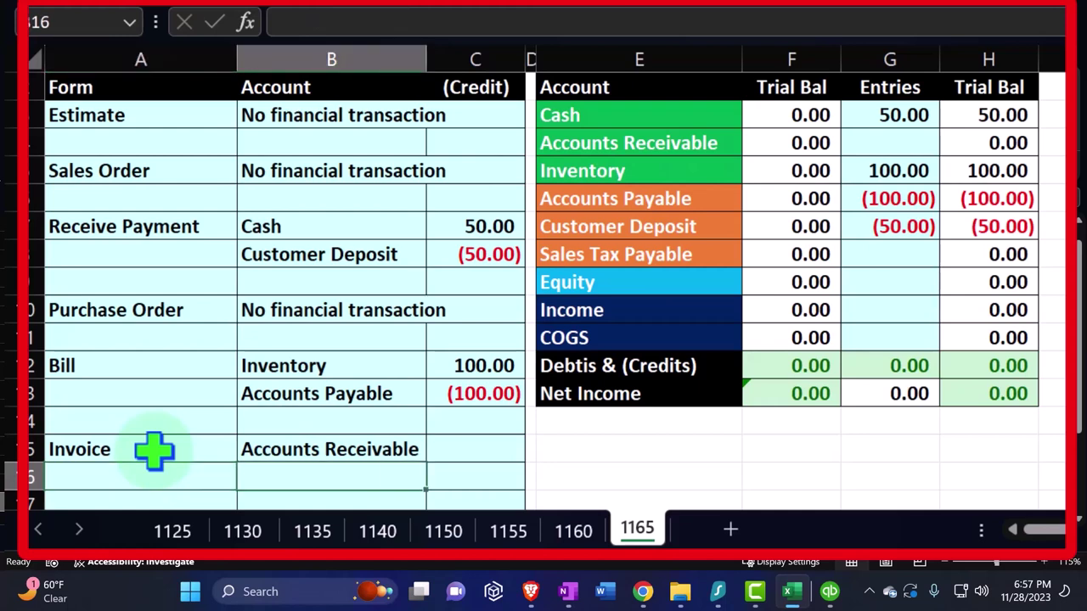
Step: Link B16 to the Income account name in E10 and enter 175 as its amount in C16
type("=")
key("Right")
key("Right")
key("Right")
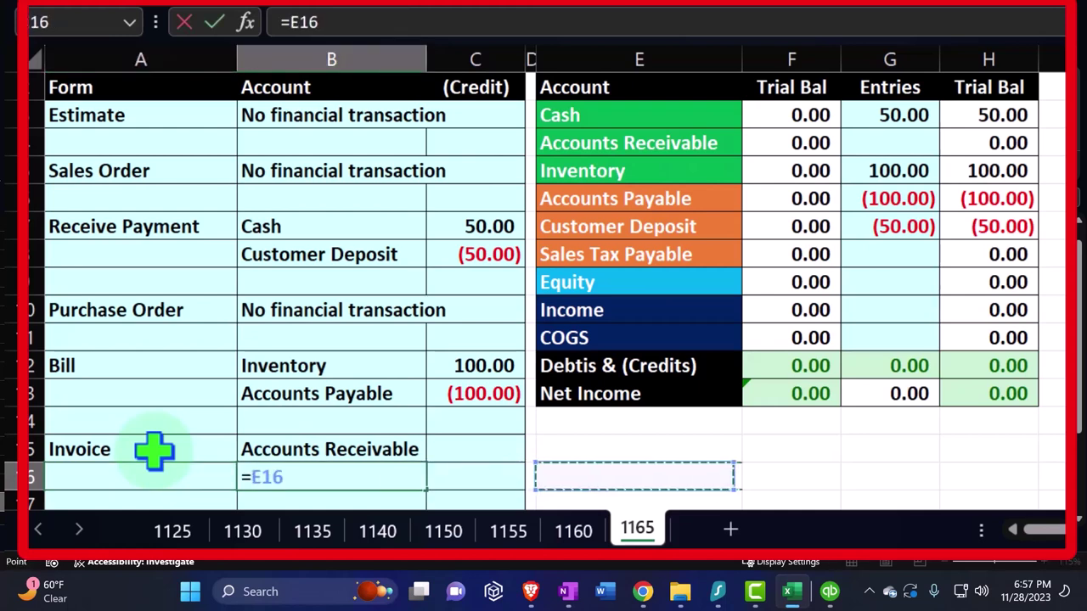
key("Up")
key("Up")
key("Up")
key("Up")
key("Up")
key("Up")
key("Tab")
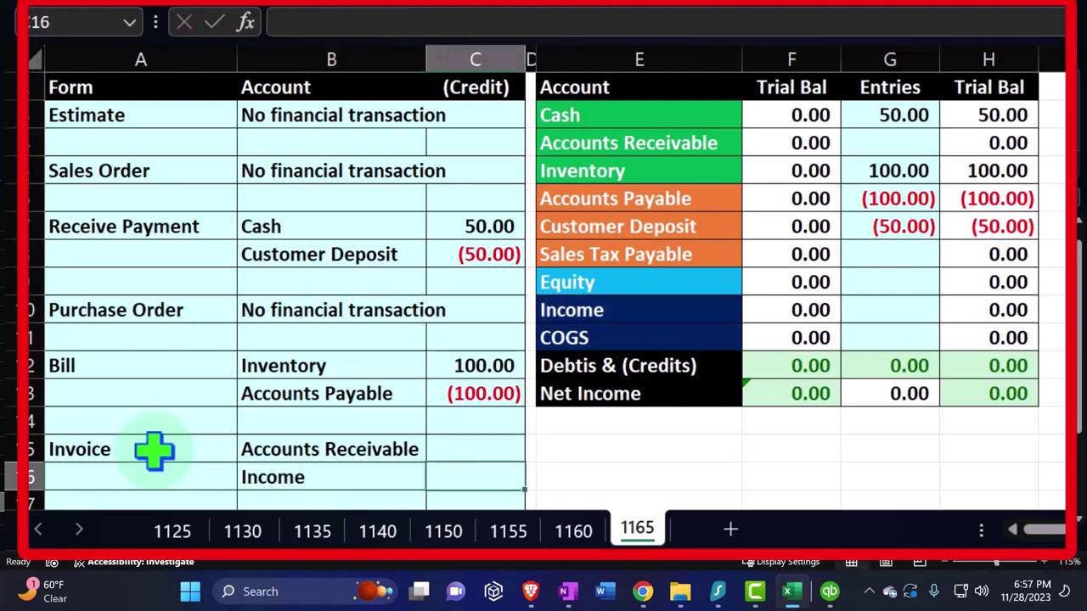
type("175")
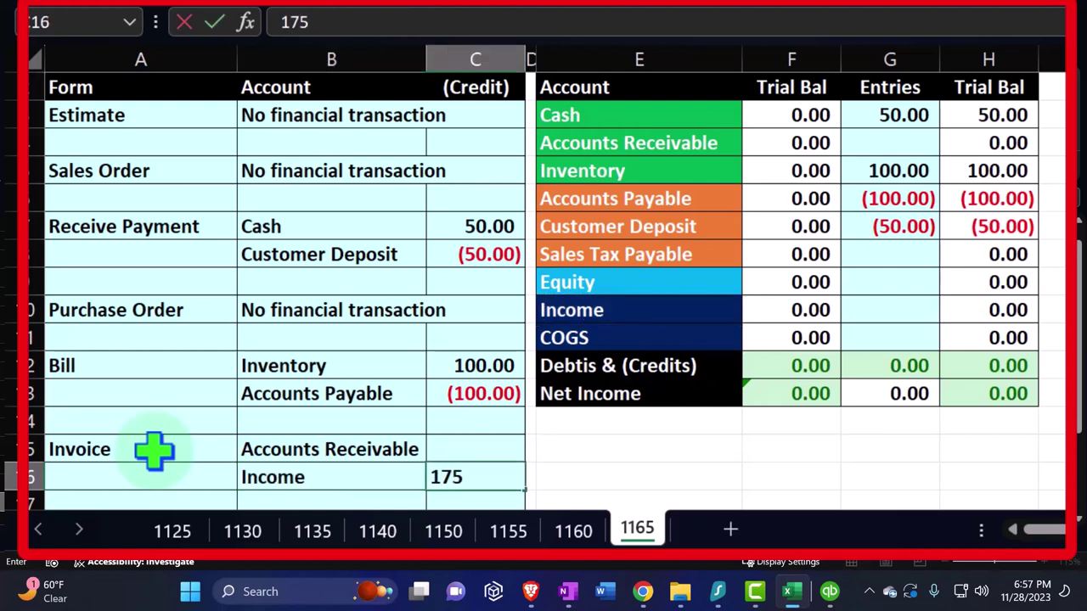
key("Return")
Step: Link B17 to the Sales Tax Payable account name in E8
type("=")
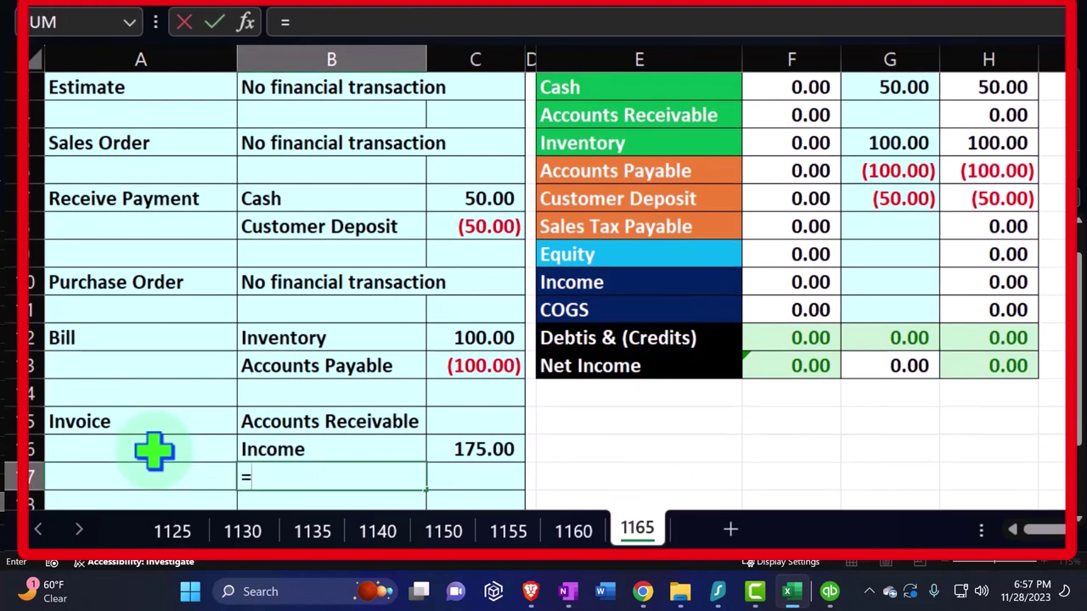
key("Right")
key("Right")
key("Right")
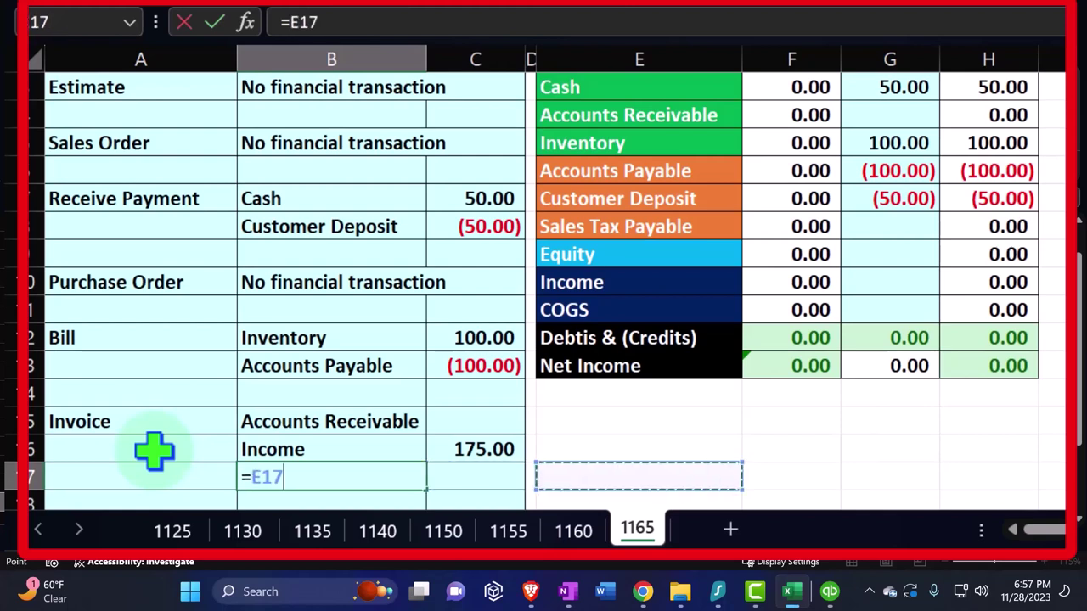
key("Up")
key("Up")
key("Up")
key("Up")
key("Up")
key("Up")
key("Up")
key("Up")
key("Up")
key("Return")
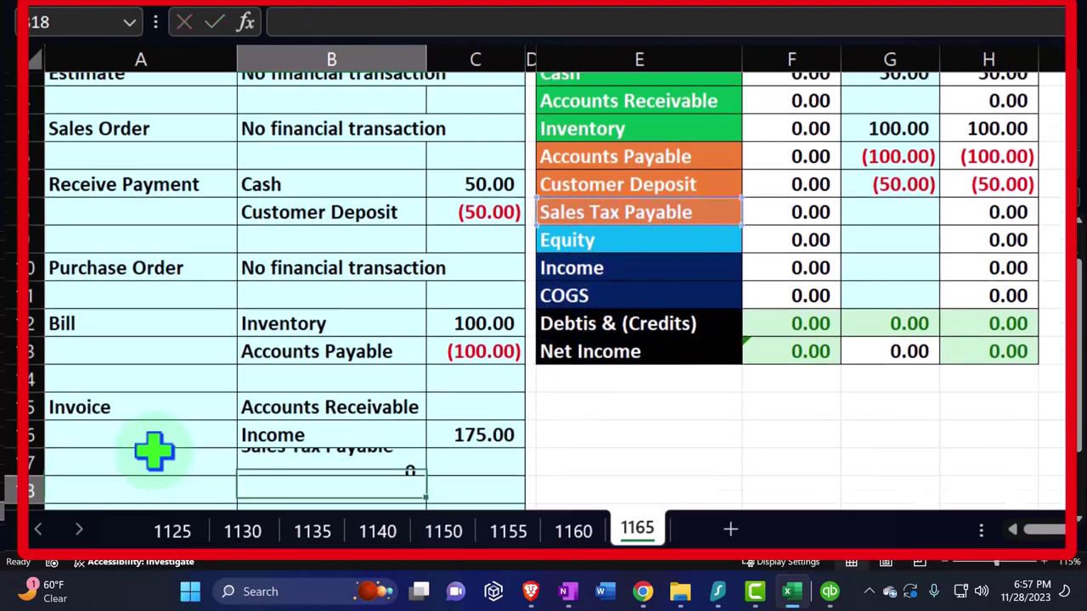
Step: Check the invoice in QuickBooks, return to the Excel worksheet and change the Income amount in C16 to -175
left_click(830, 592)
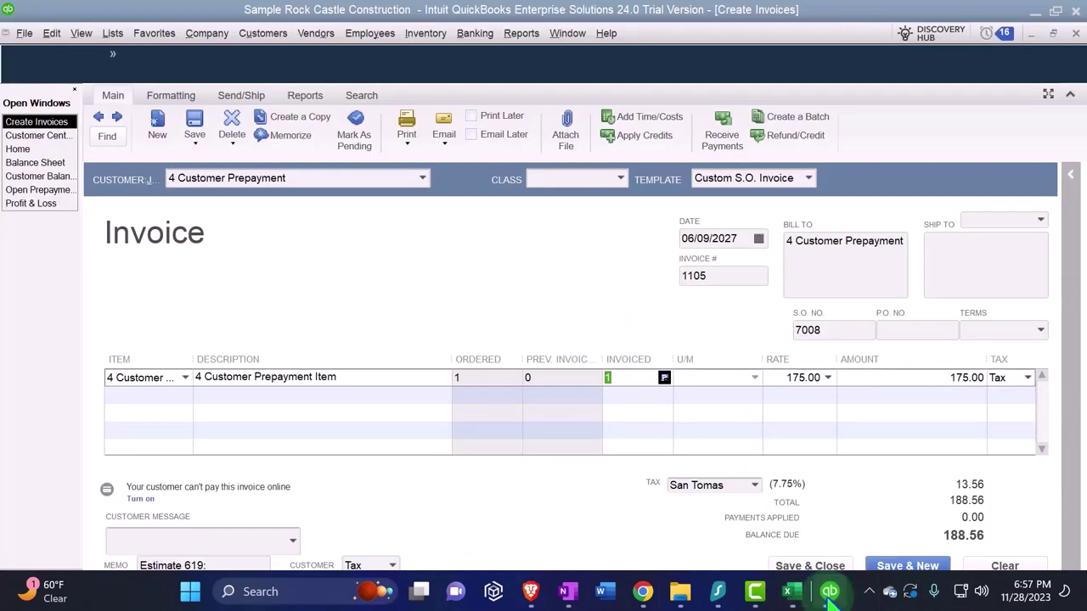
left_click(792, 592)
double_click(348, 477)
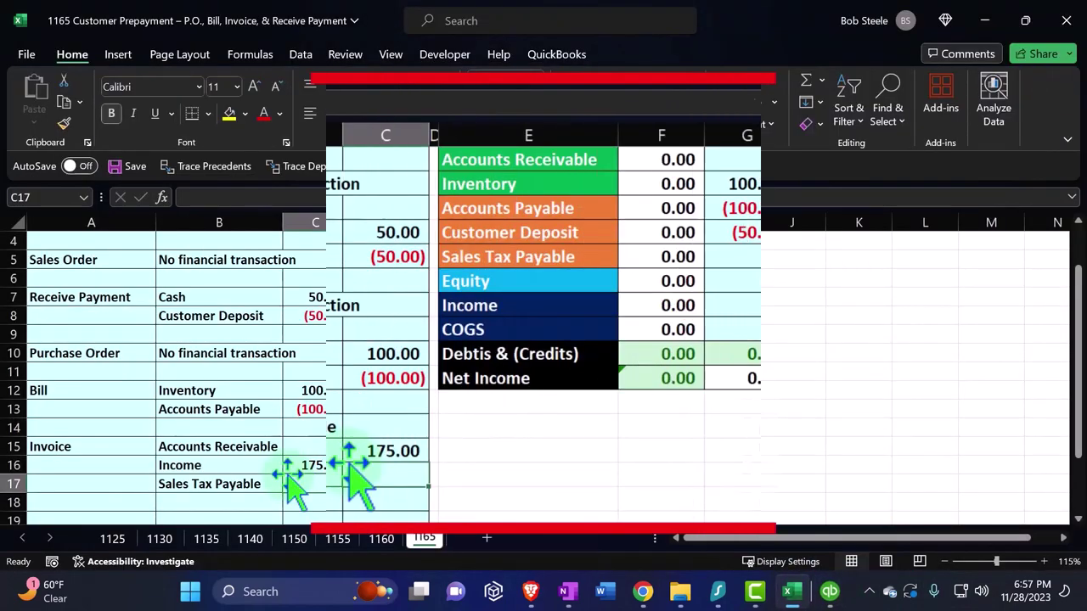
type("-")
key("Return")
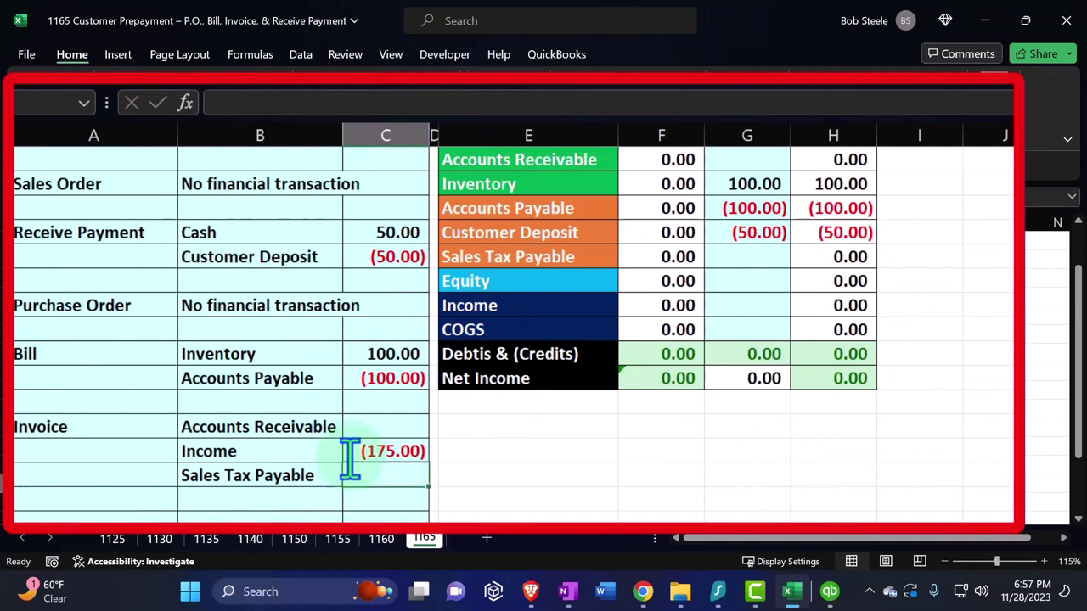
Step: Calculate the Sales Tax Payable amount in C17 with the formula =C16*0.0075
type("=")
left_click(349, 460)
type("*")
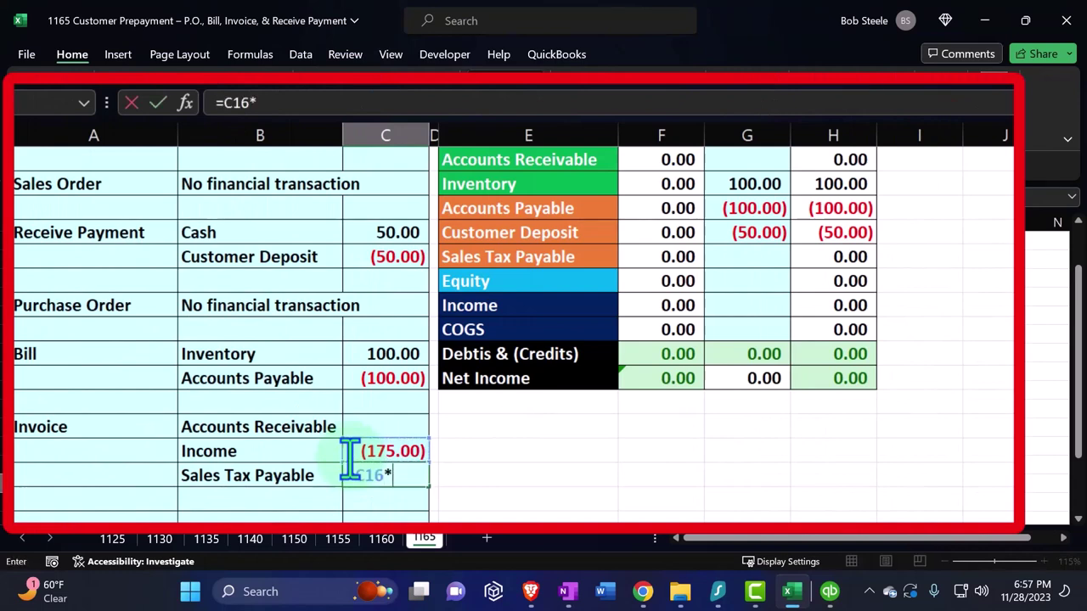
type("0.0075")
key("Return")
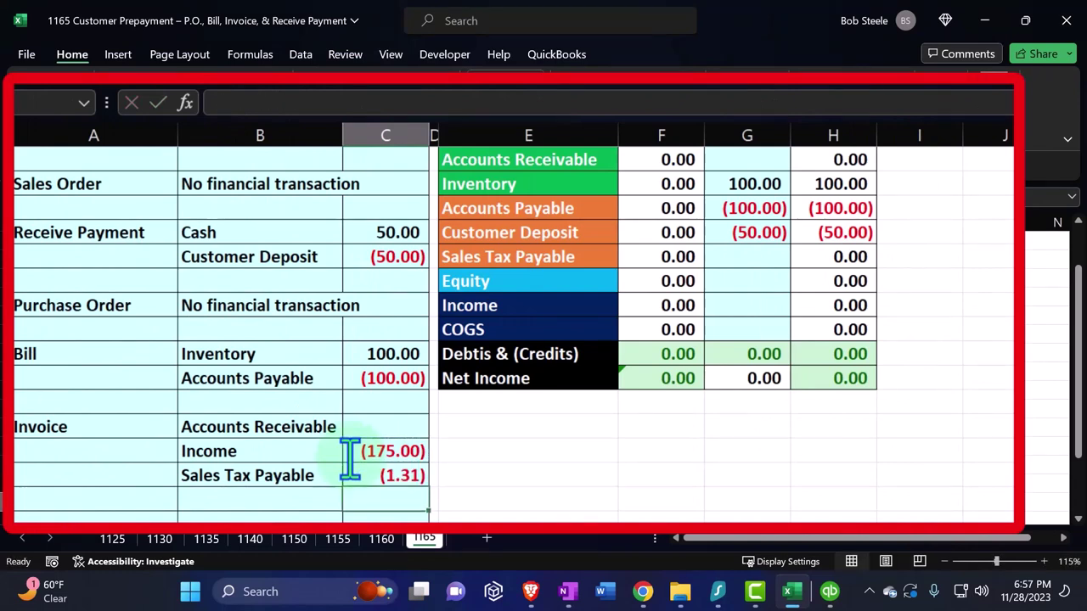
Step: Correct the tax rate in C17's formula to 0.075
key("Up")
double_click(414, 475)
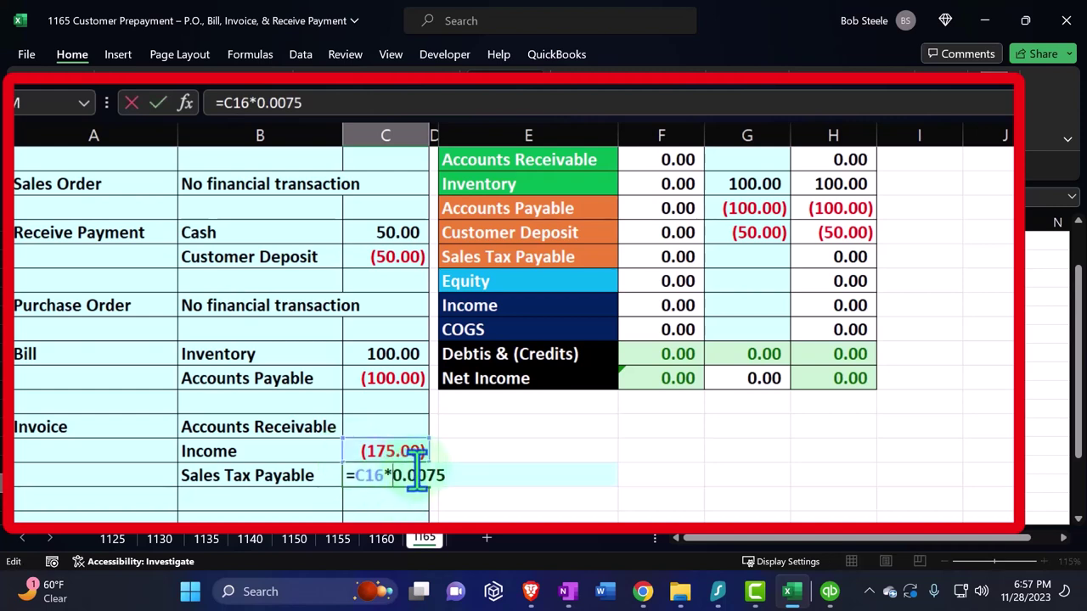
key("BackSpace")
key("Return")
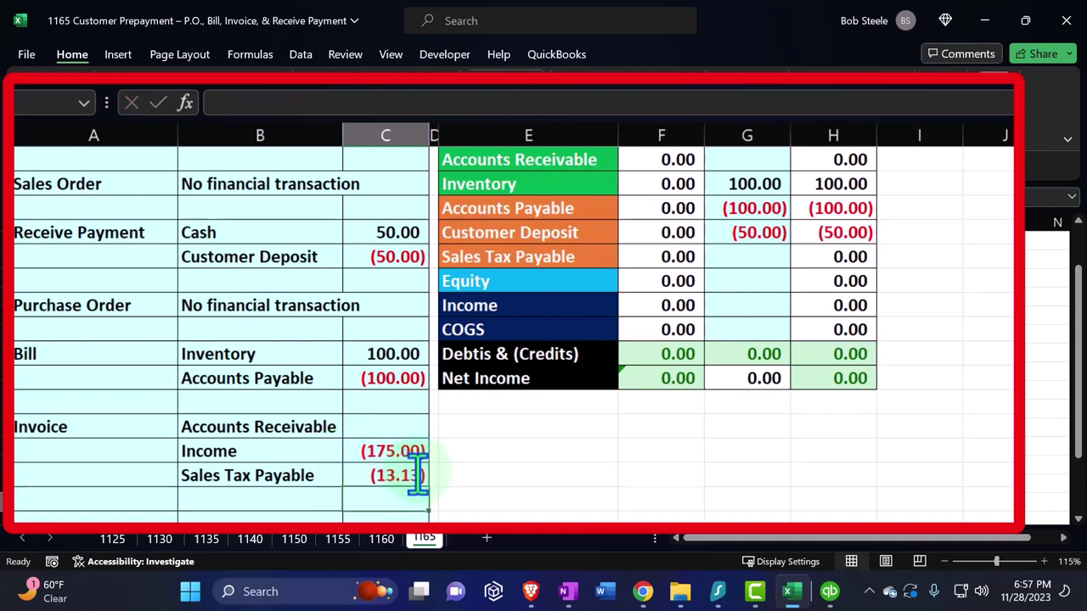
Step: Calculate the Accounts Receivable amount in C15 as the negative sum of C16:C17
key("Up")
left_click(393, 426)
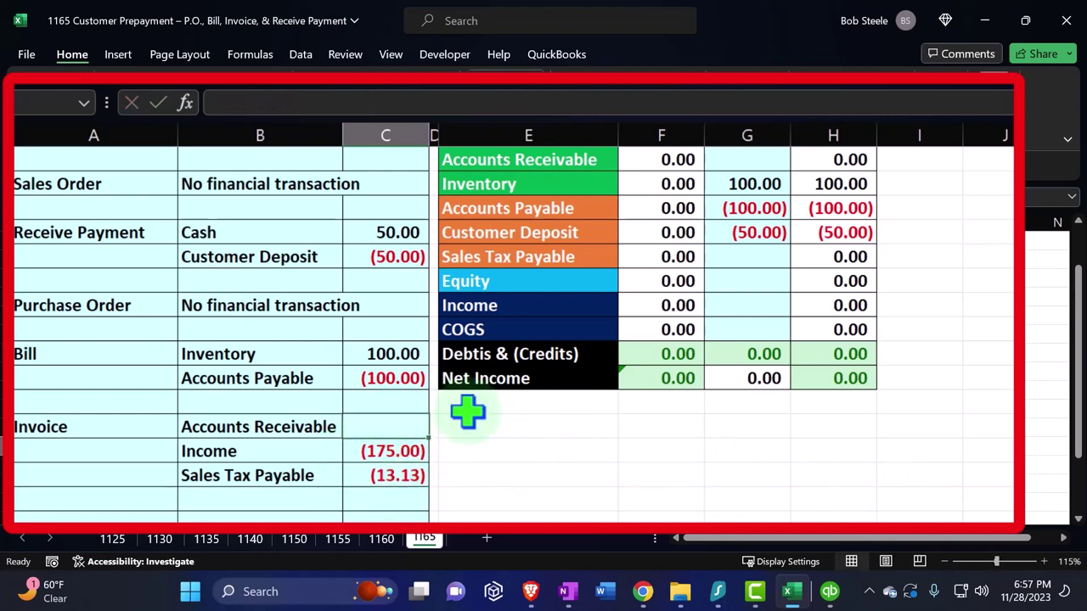
type("-sum(")
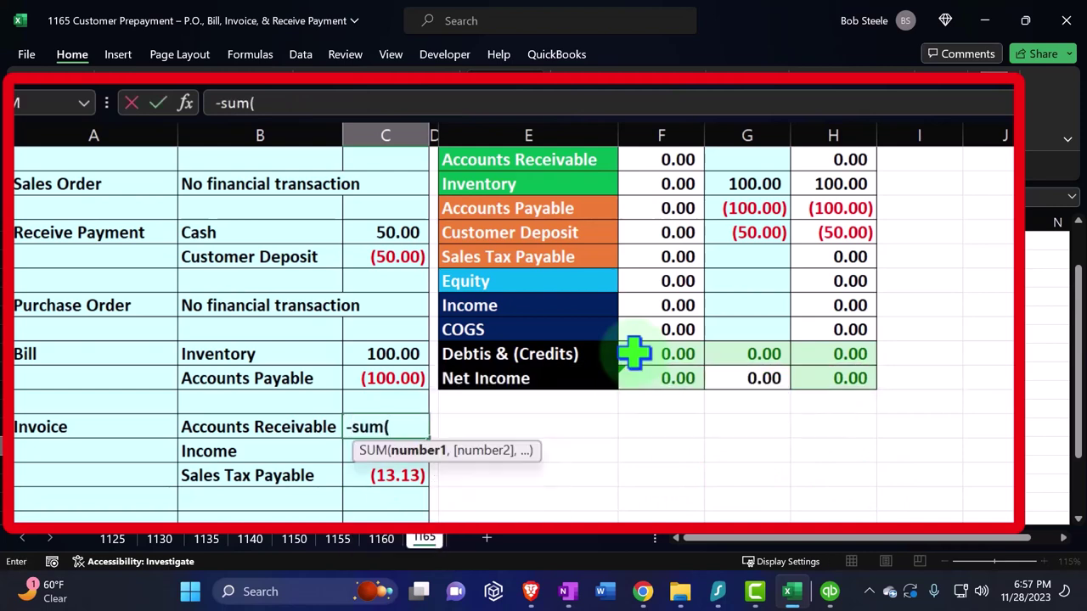
key("shift+Down")
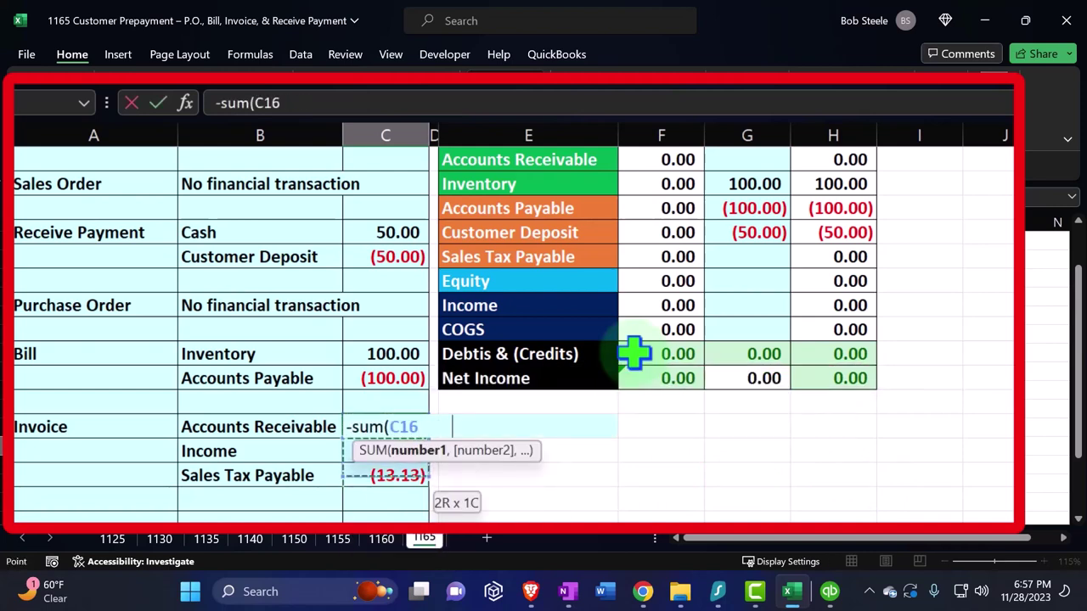
key("Return")
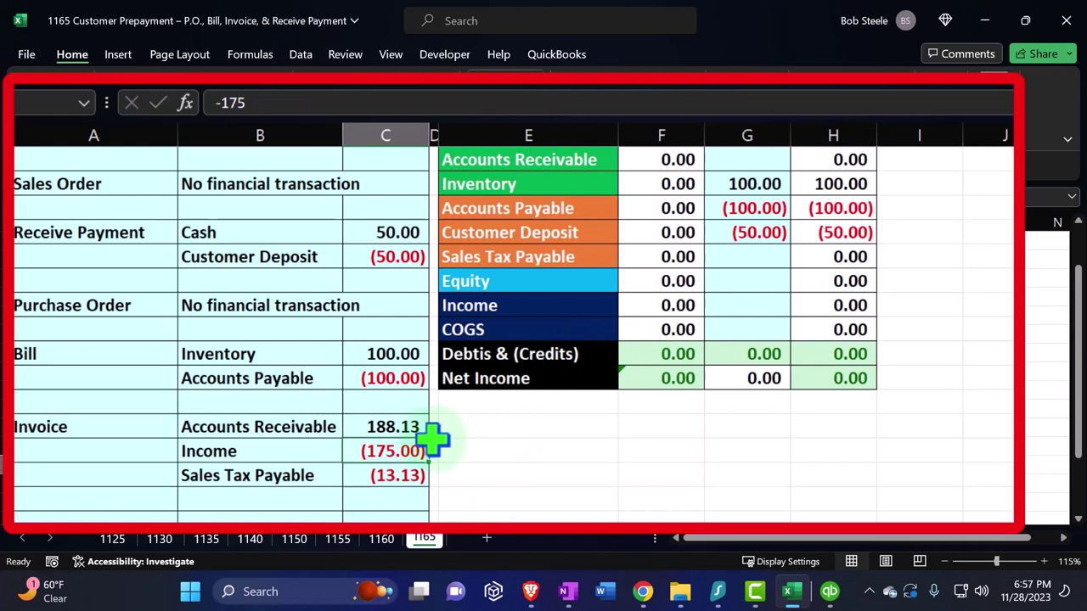
Step: Check the sales tax on the QuickBooks invoice and correct the rate in C17's Excel formula to 7.75%
left_click(830, 592)
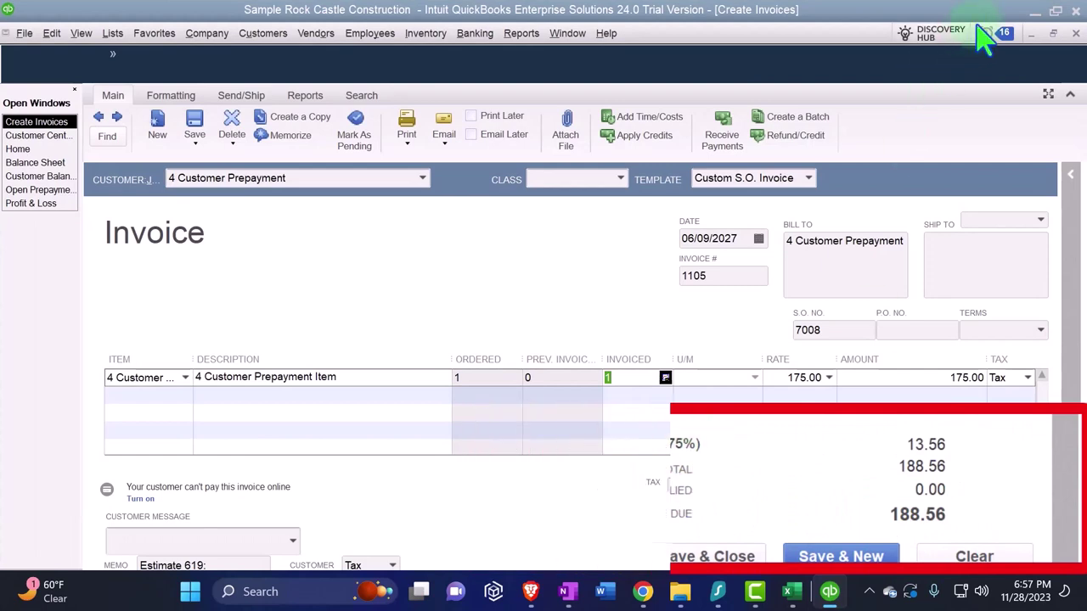
left_click(792, 592)
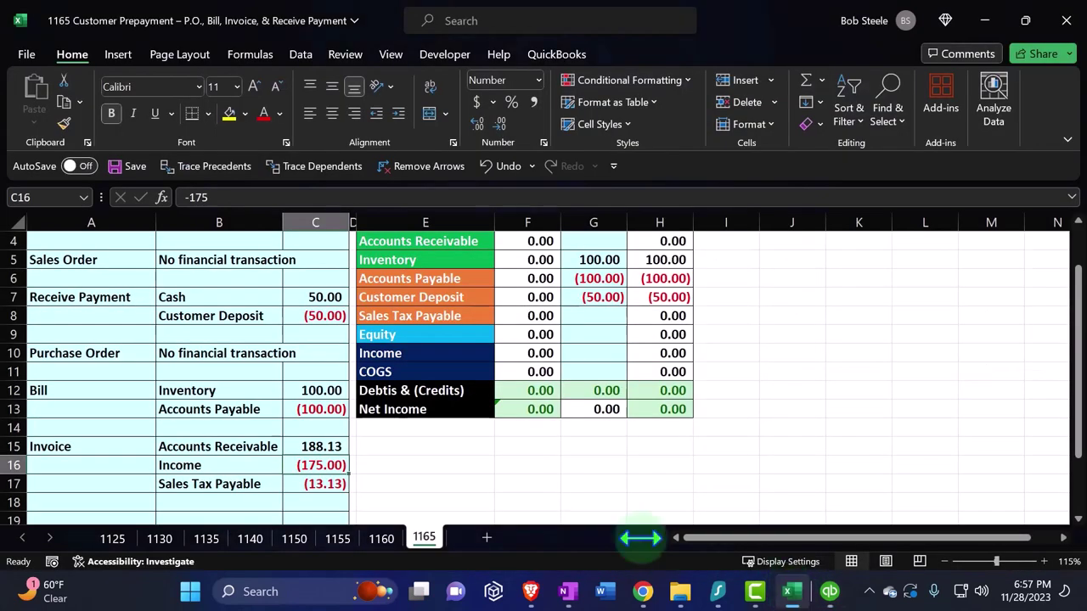
double_click(332, 484)
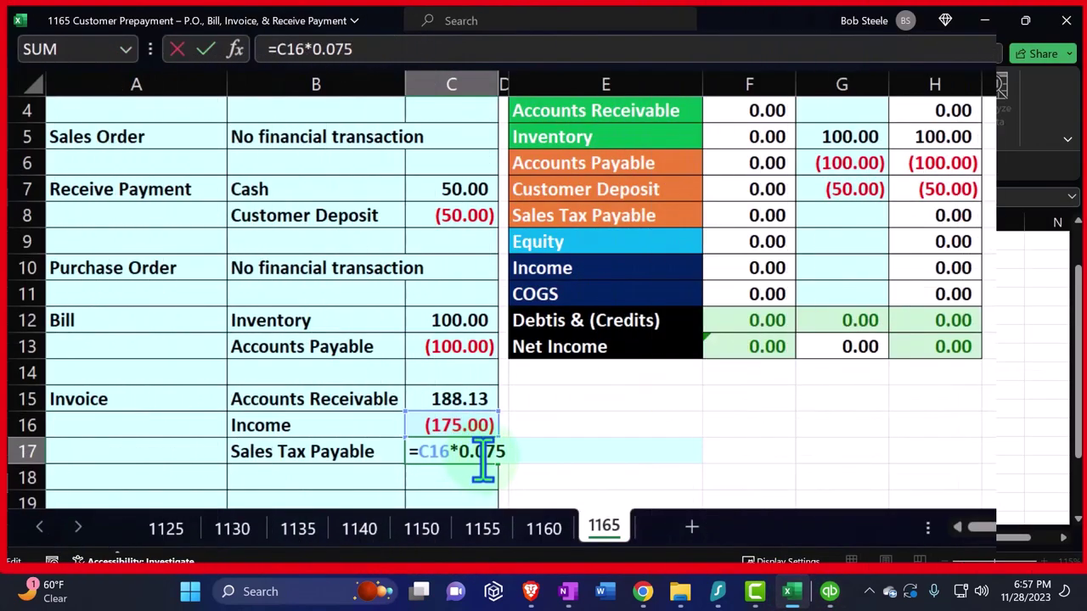
key("Return")
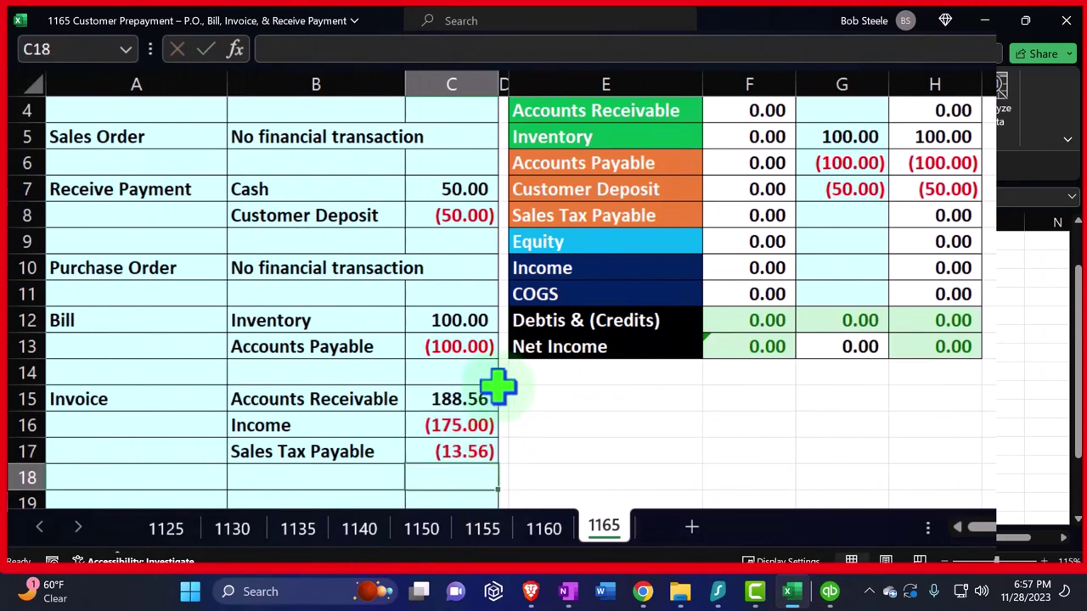
Step: Compare the Accounts Receivable amount in C15 with the balance due on the QuickBooks invoice and return to Excel
left_click(490, 395)
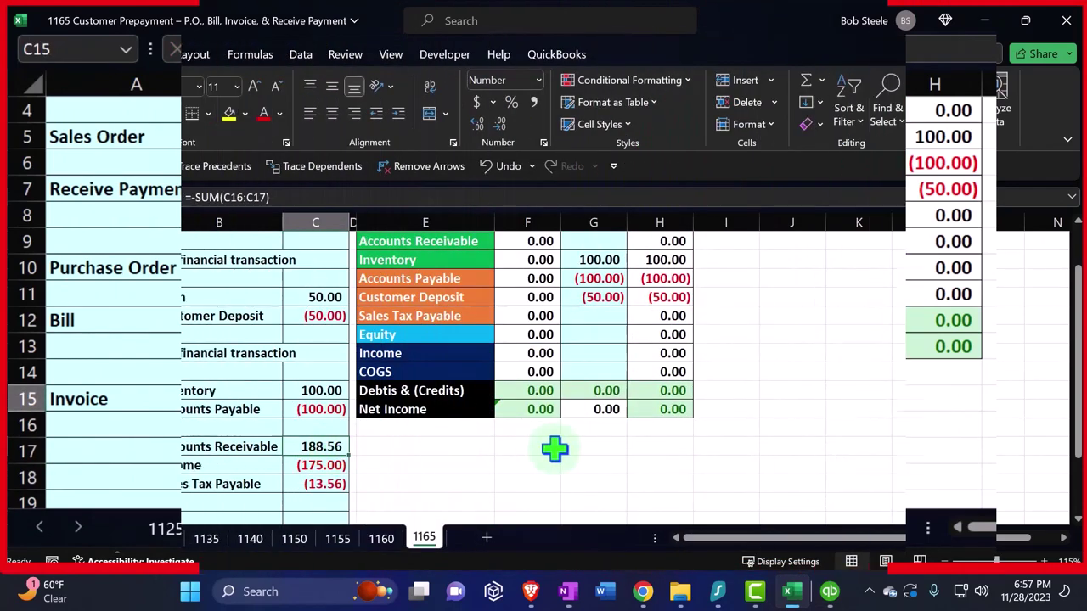
left_click(830, 591)
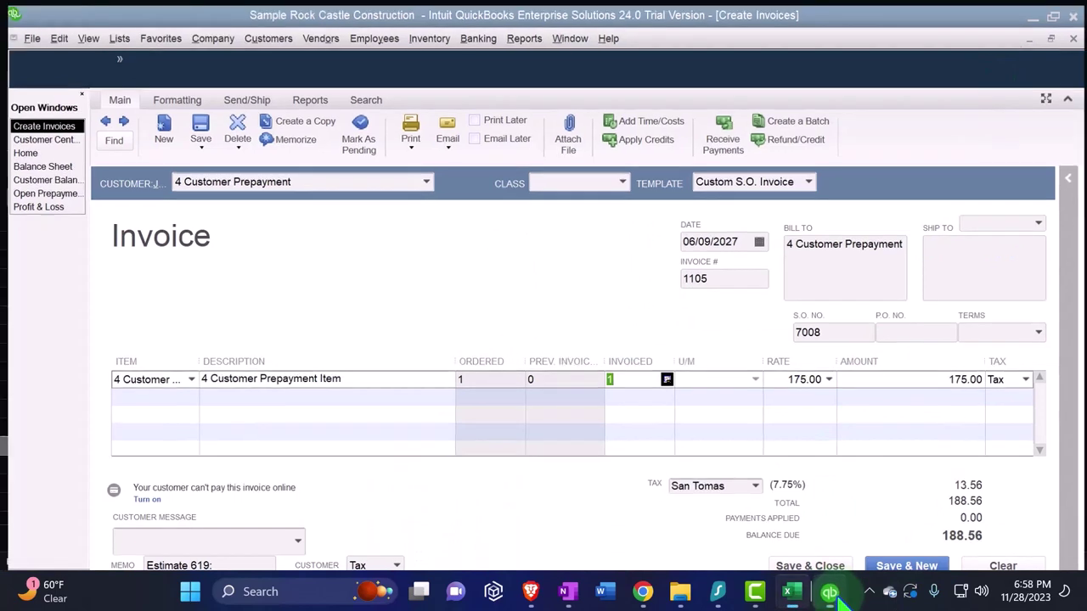
left_click(792, 592)
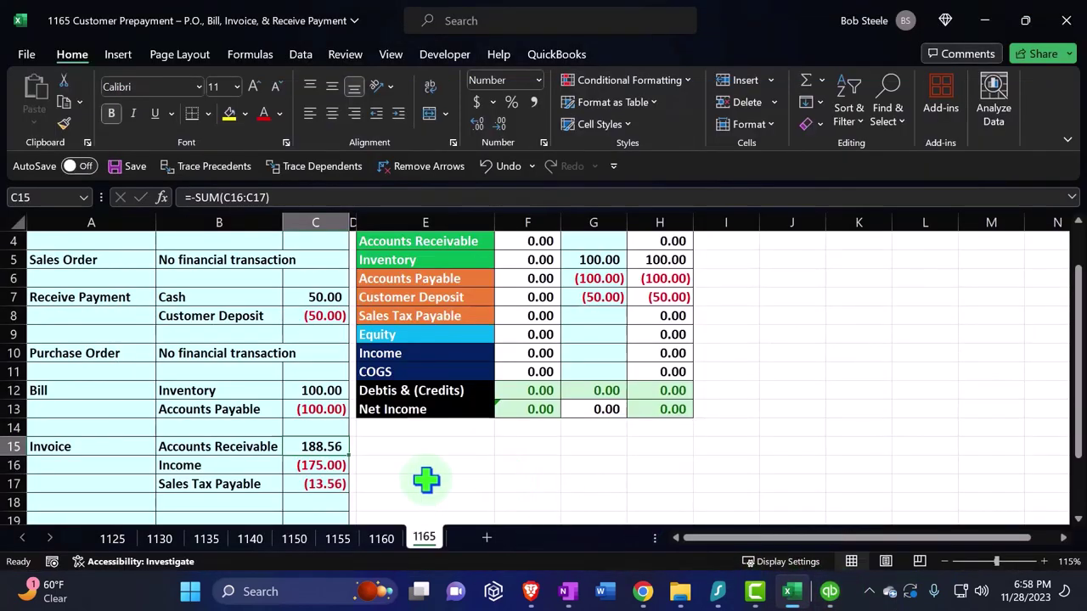
Step: Leave row 18 blank and link B19 to the COGS account name in E11
left_click(199, 504)
key("Return")
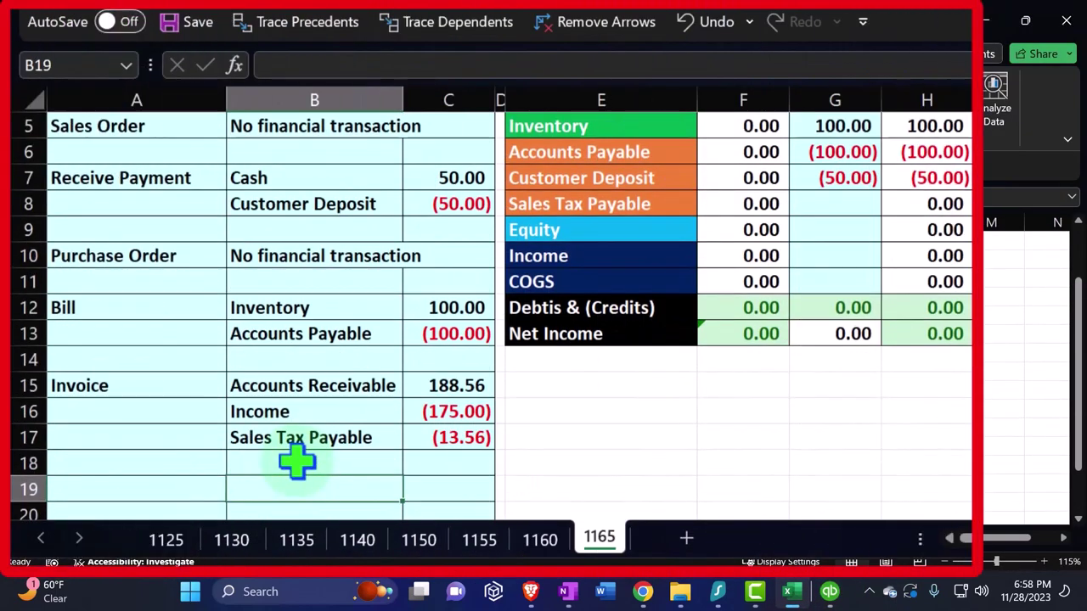
type("=")
key("Right")
key("Right")
key("Up")
key("Up")
key("Up")
key("Up")
key("Up")
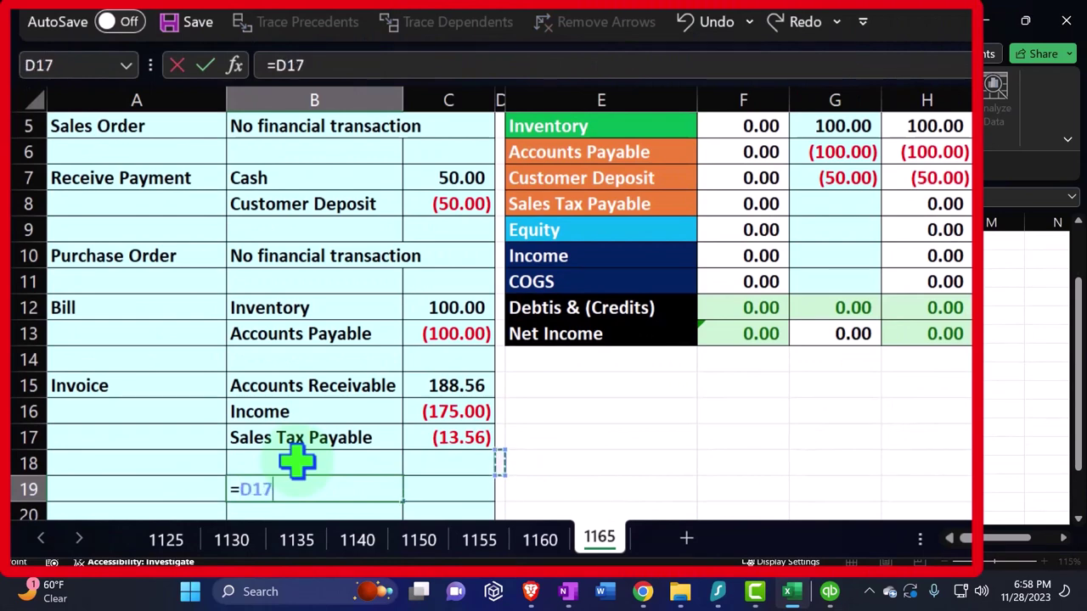
key("Up")
key("Up")
key("Right")
key("Up")
key("Return")
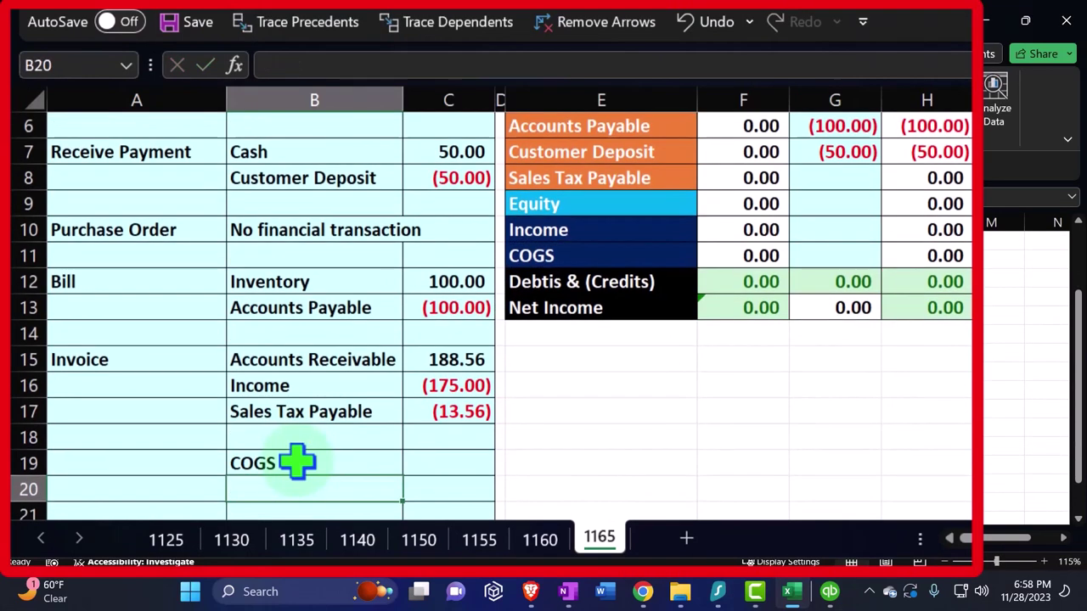
Step: Link the COGS amount in C19 to the bill's Inventory amount in C12
key("Up")
key("Right")
type("=")
key("Up")
key("Up")
key("Up")
key("Up")
key("Up")
key("Up")
key("Up")
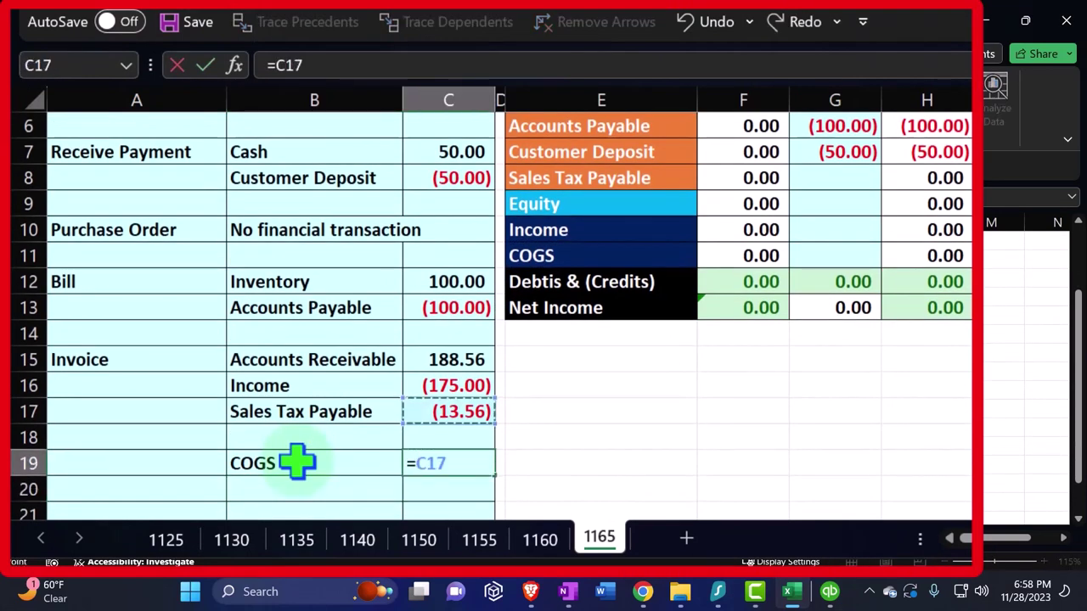
key("Return")
Step: Link B20 to the Inventory account name in E5
key("Left")
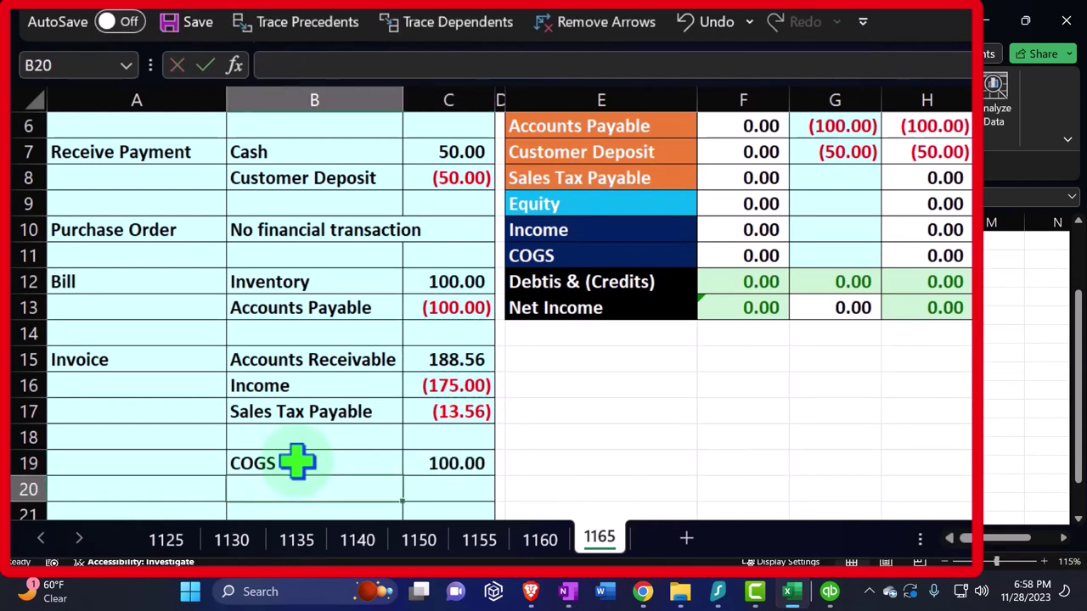
type("=")
key("Right")
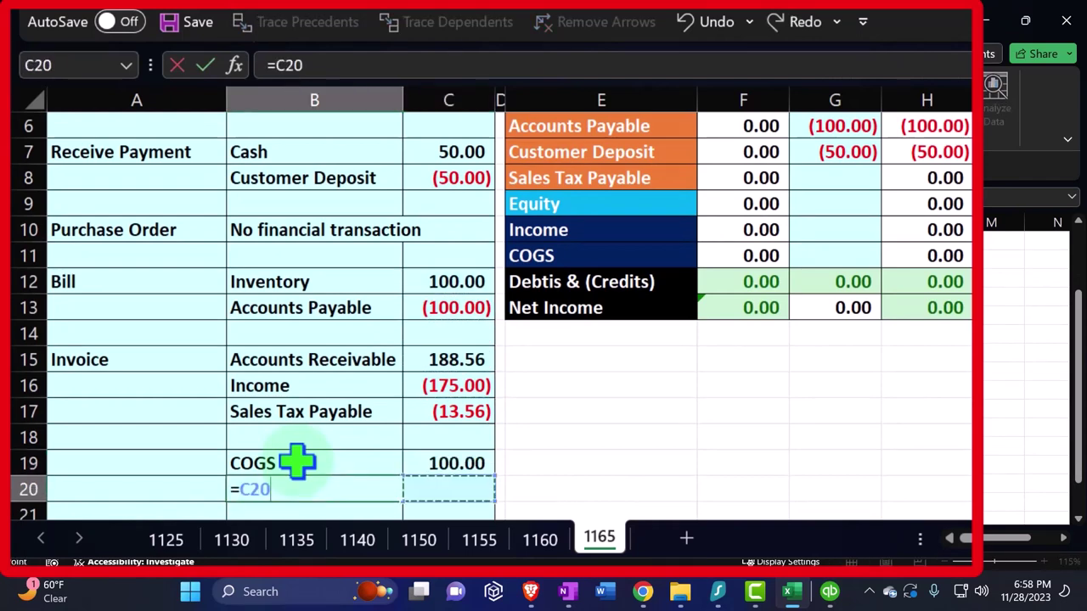
key("Right")
key("Up")
key("Up")
key("Up")
key("Up")
key("Up")
key("Up")
key("Up")
key("Up")
key("Up")
key("Up")
key("Up")
key("Up")
key("Up")
key("Up")
key("Up")
key("Up")
key("Up")
key("Down")
key("Down")
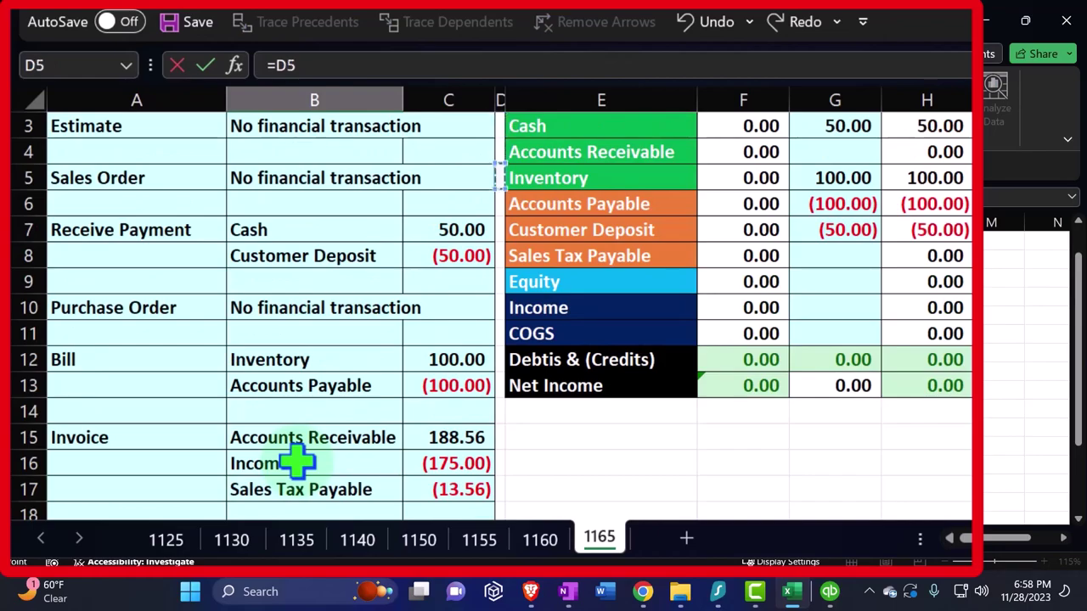